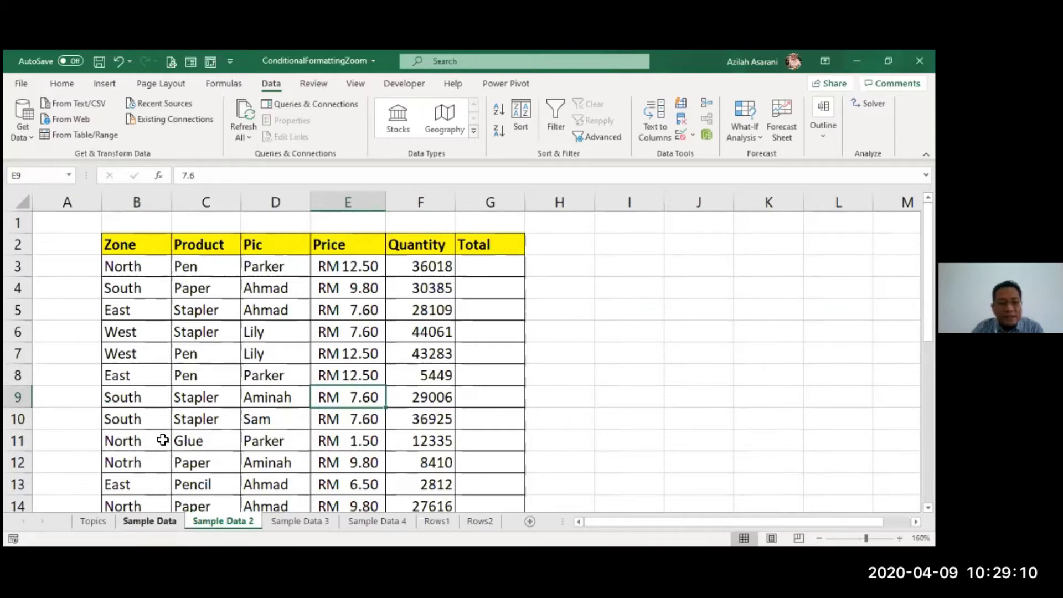
Step: Tour the Sample Data sheets, jumping to Sample Data 2's Zone header, then move to Rows1
key(ctrl+Page_Up)
click(220, 523)
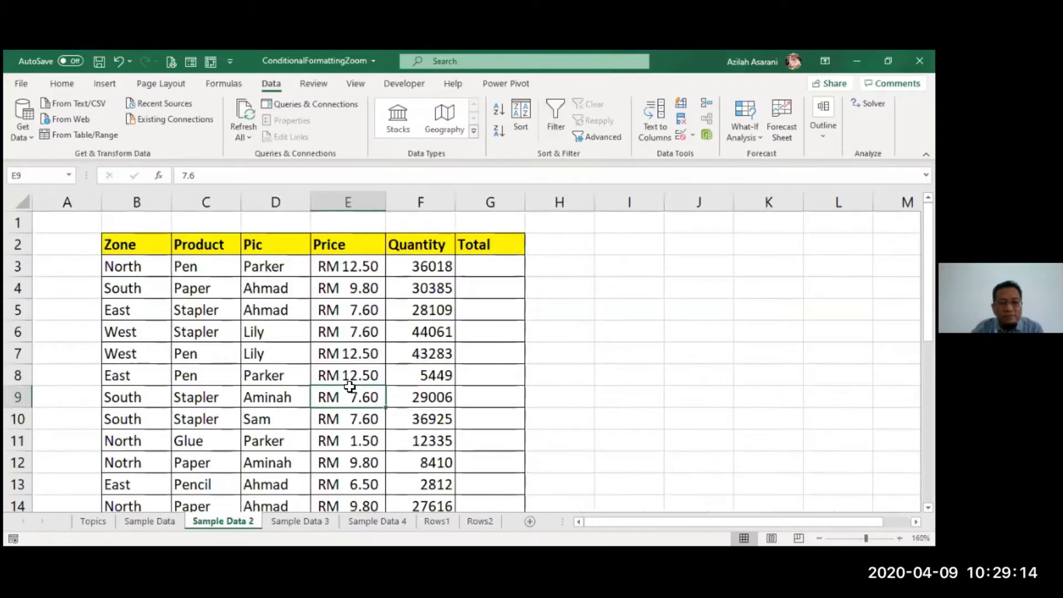
key(ctrl+Up)
key(ctrl+Left)
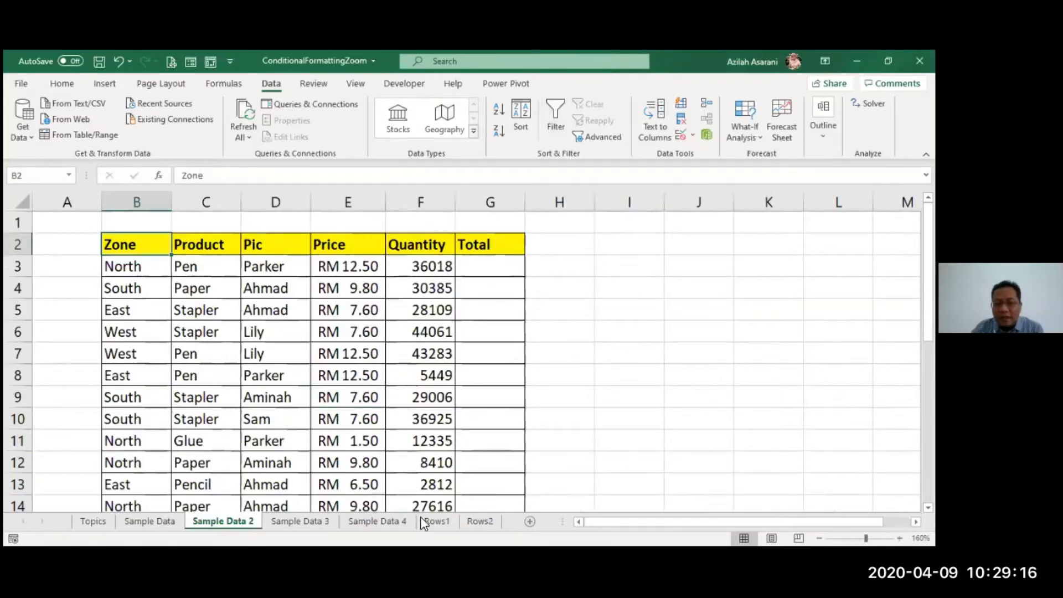
click(438, 524)
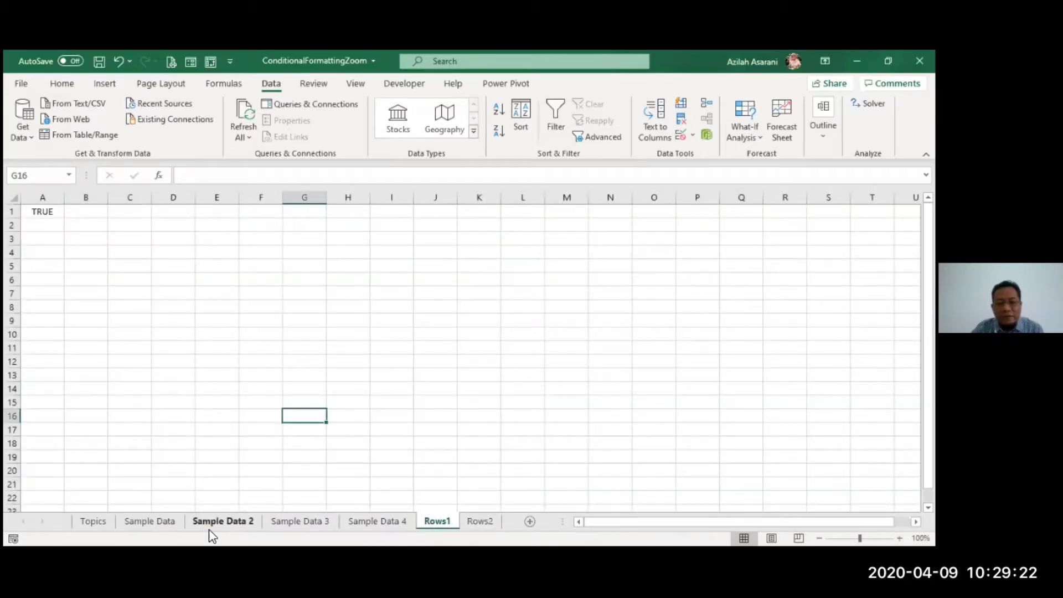
Step: Inspect and delete the =ISODD(ROW()) formula in Rows1 cell A1, leaving the sheet empty
click(106, 264)
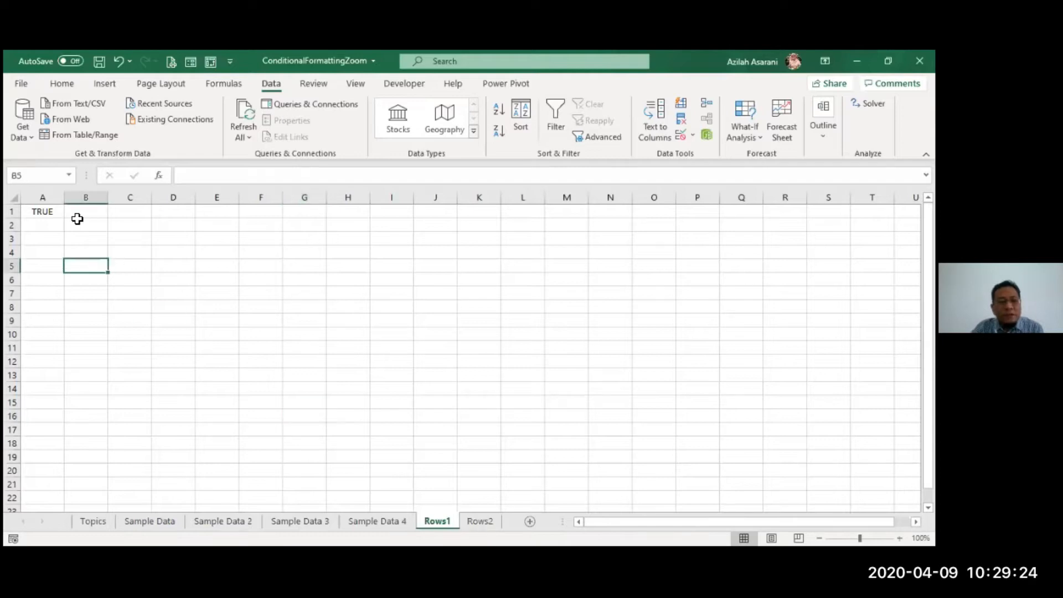
click(52, 212)
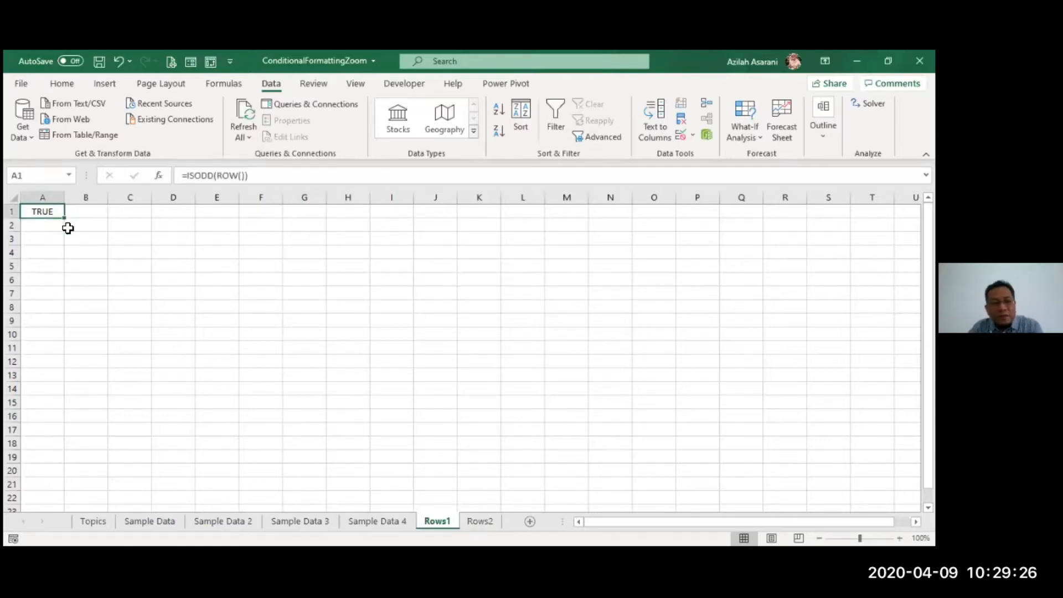
scroll(126, 268, up, 6)
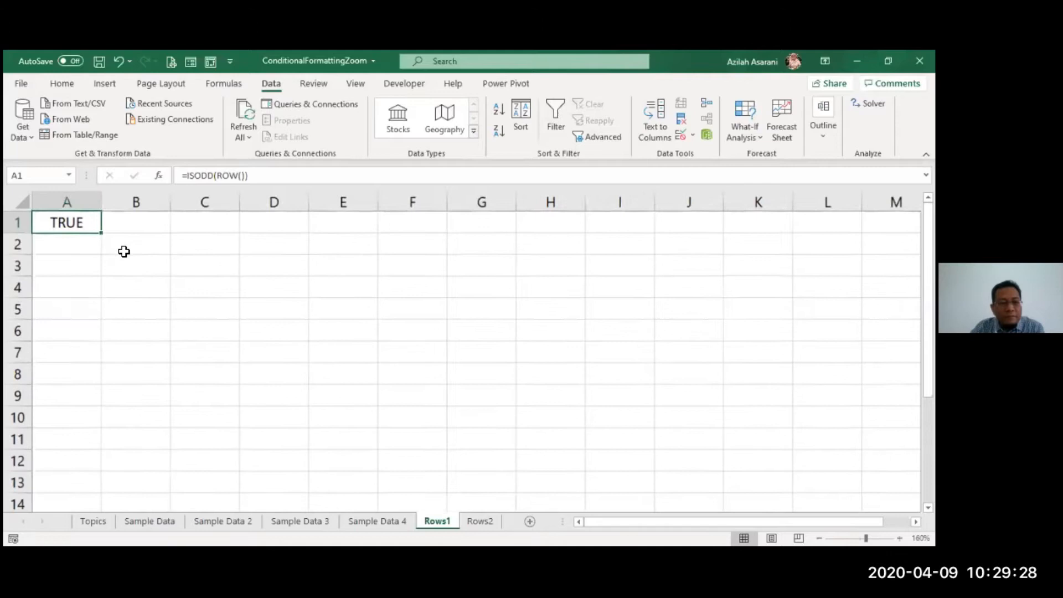
scroll(187, 324, up, 3)
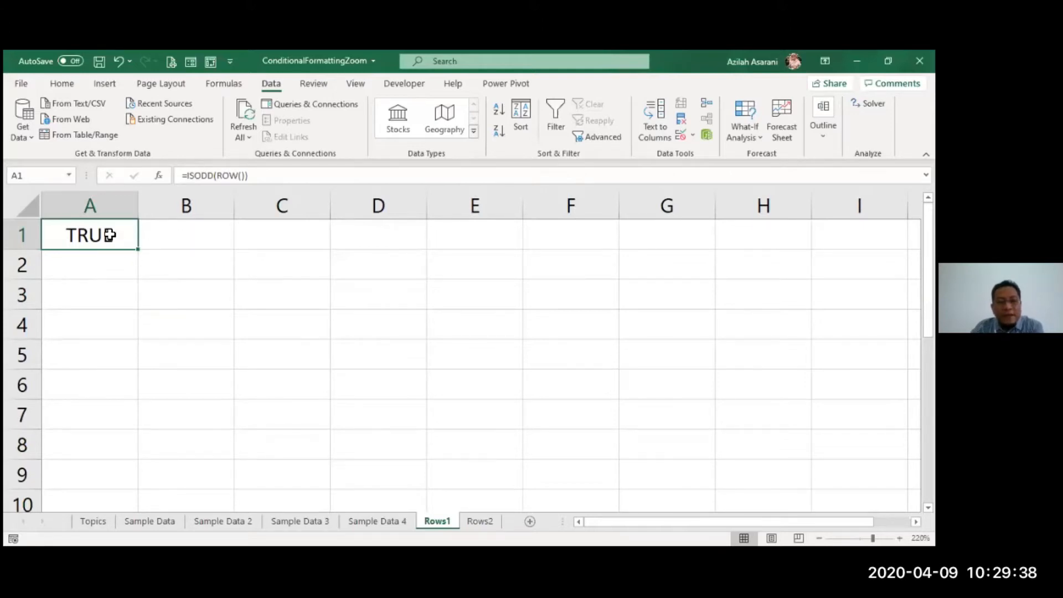
key(Delete)
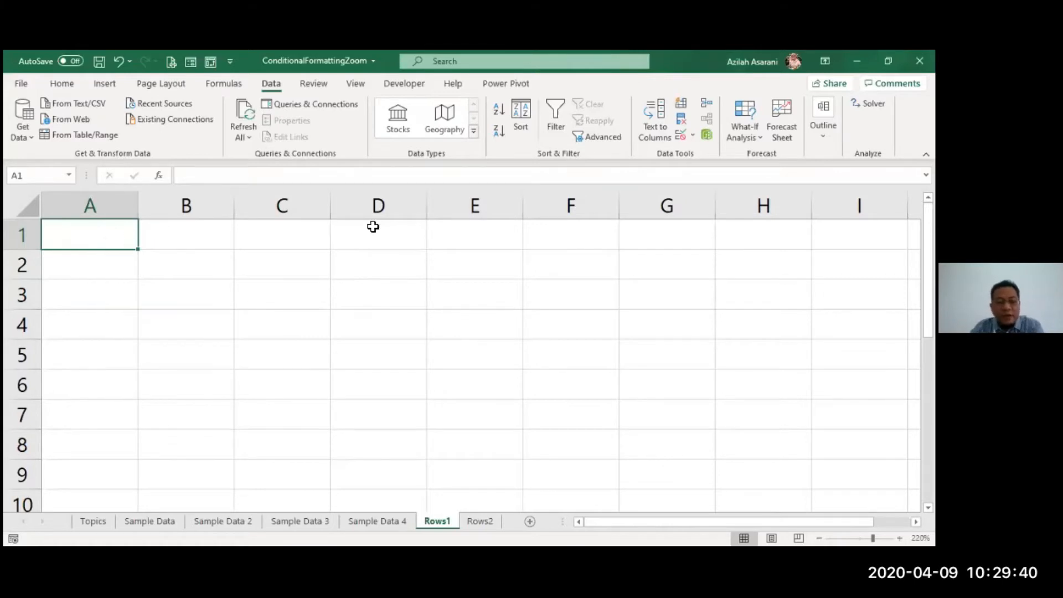
Step: Enter =ISODD(ROW()) in A1 and fill it down to A9, showing alternating TRUE and FALSE
key(F2)
text(=)
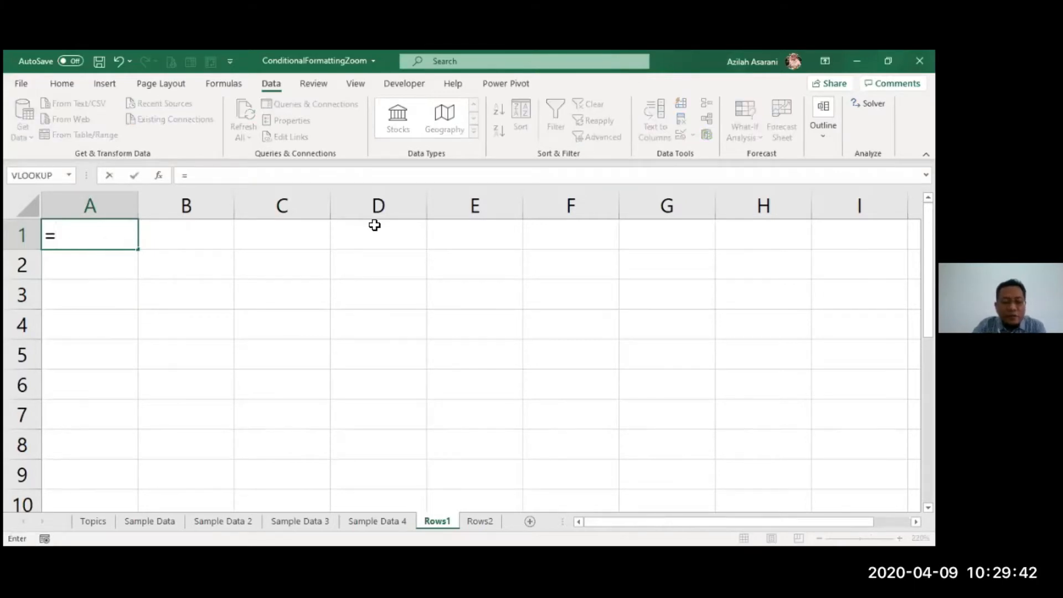
text(isodd)
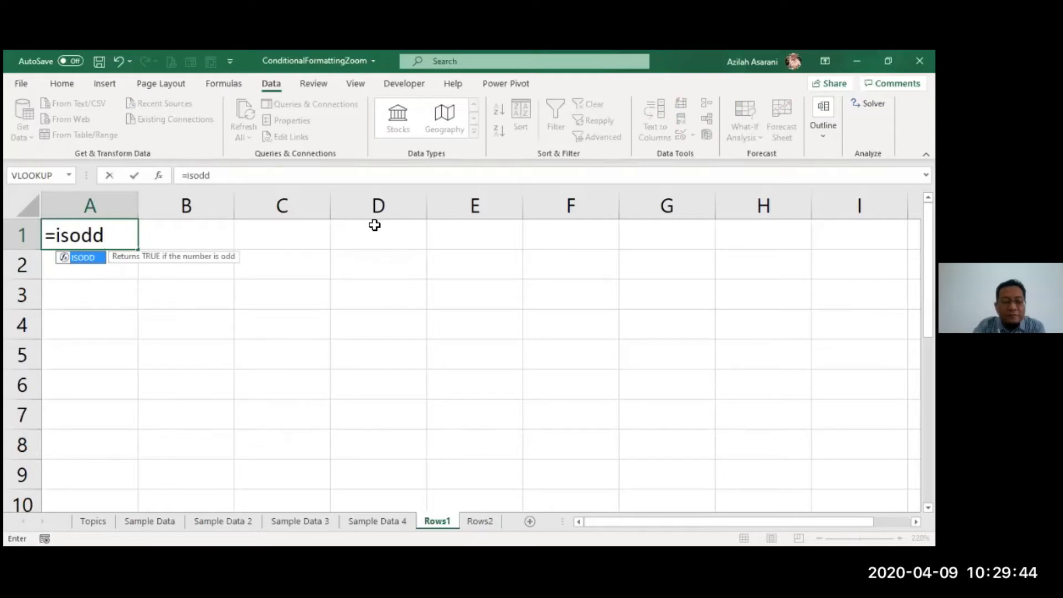
text(()
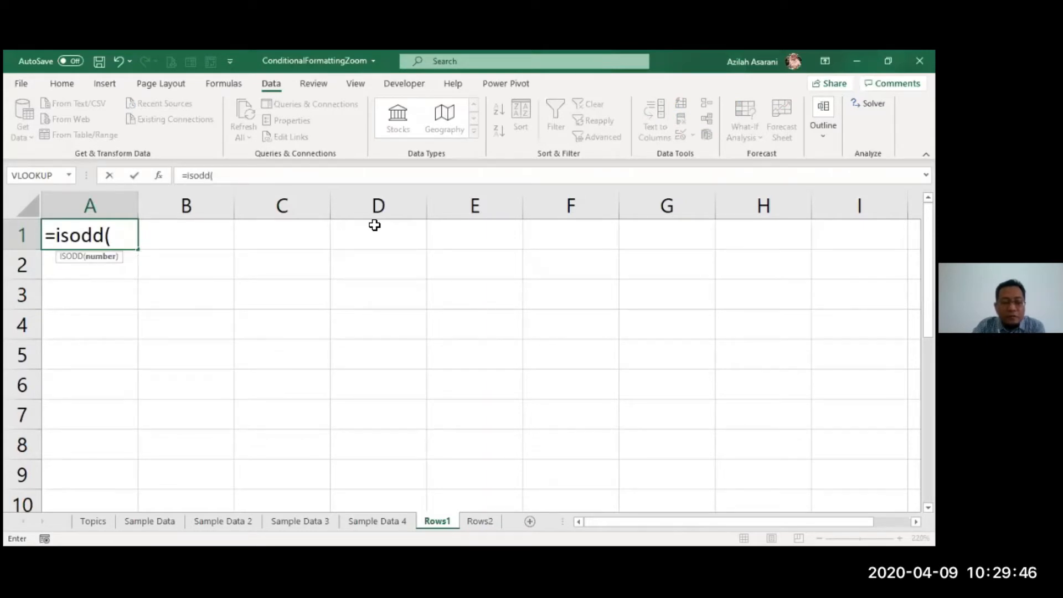
text(row()))
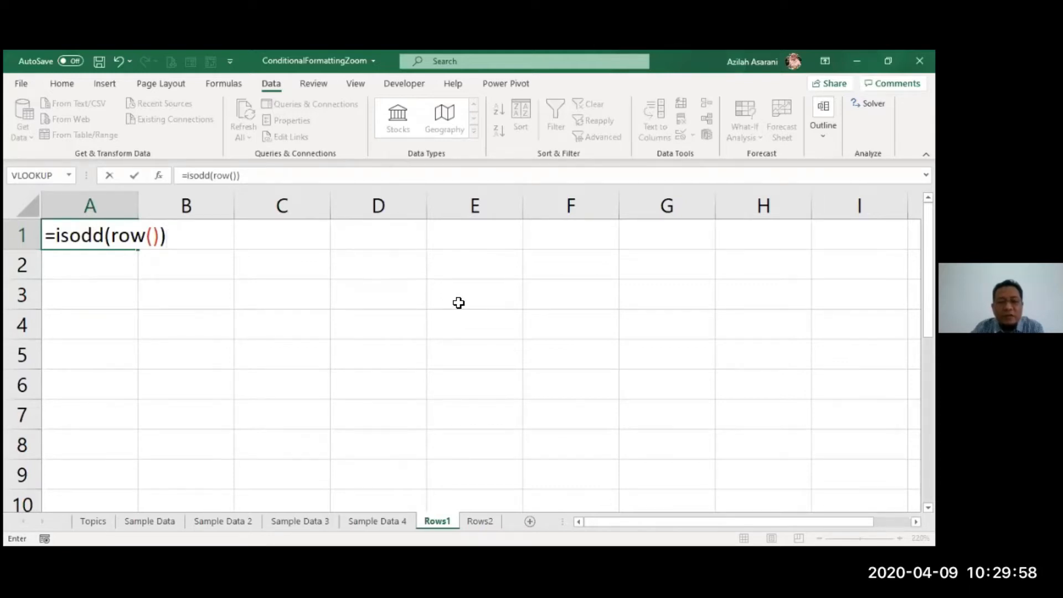
key(Return)
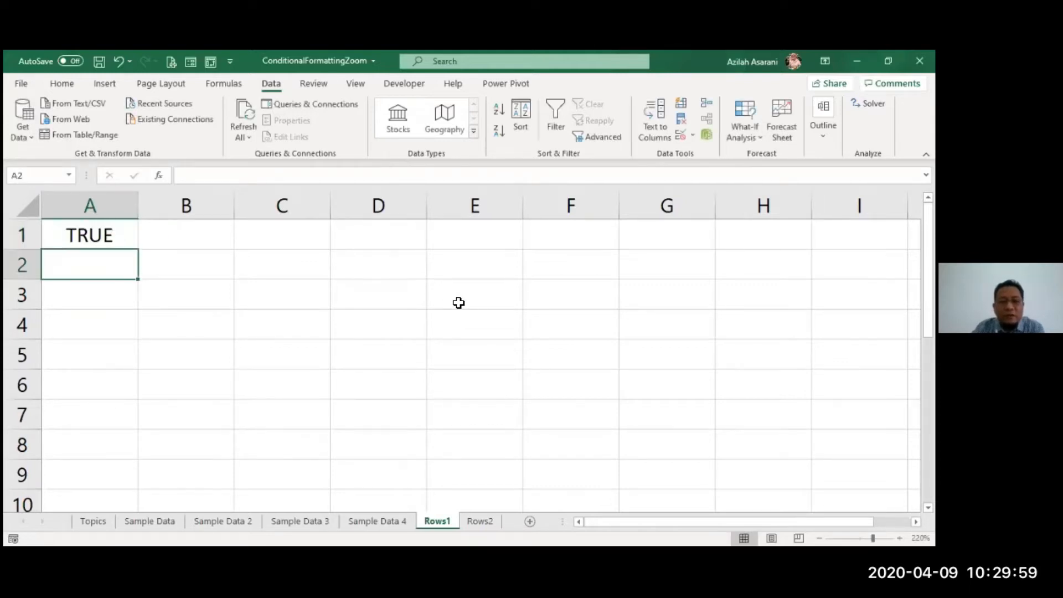
click(131, 230)
drag(138, 249, 130, 481)
click(534, 369)
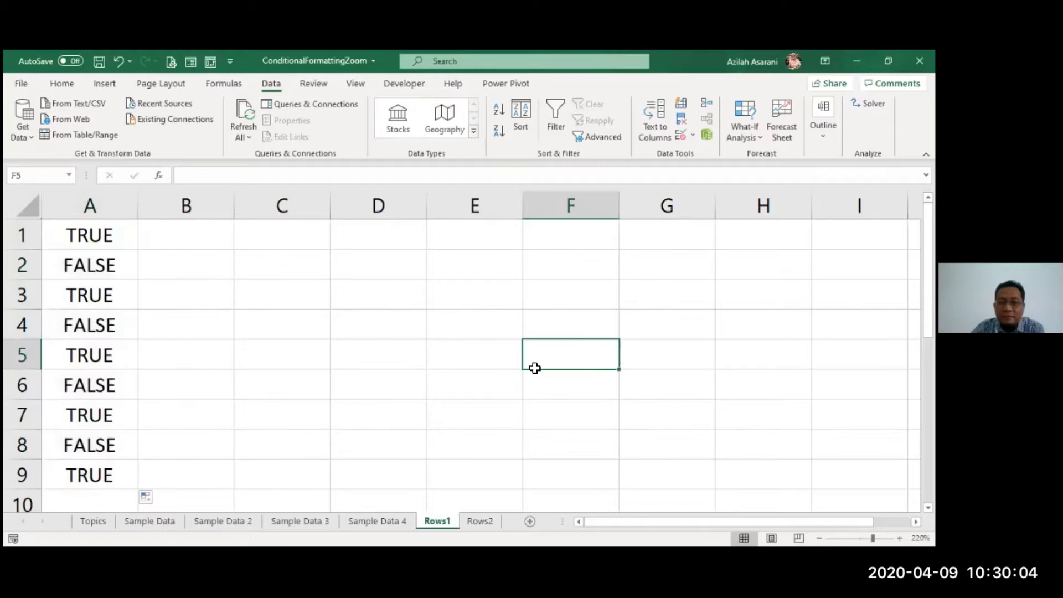
Step: Enter =ROW() in C1 and fill it down to C9, showing row numbers 1 through 9
click(203, 238)
click(277, 233)
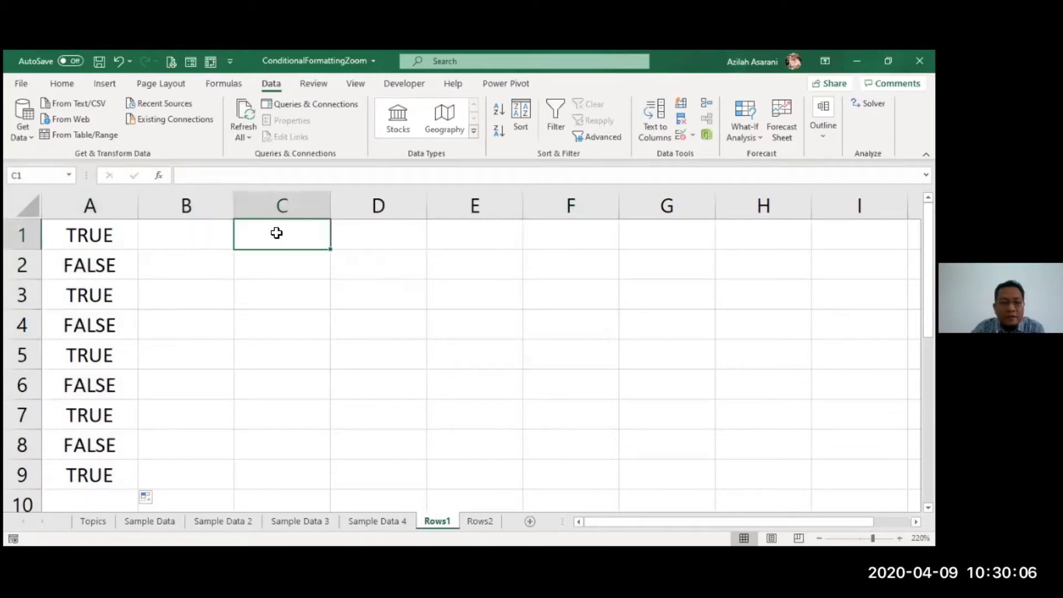
text(=)
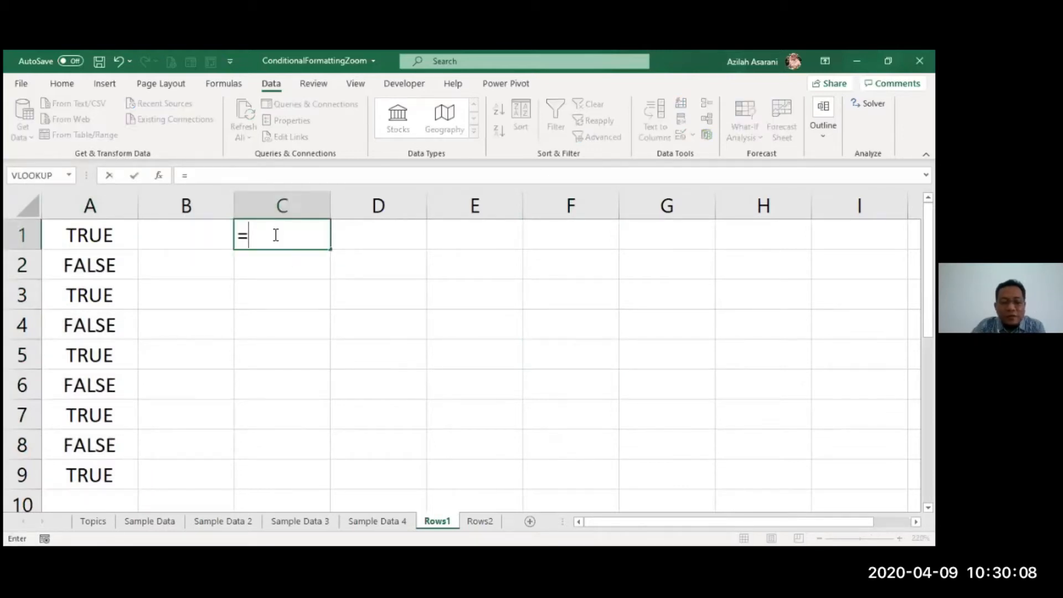
text(ROW()
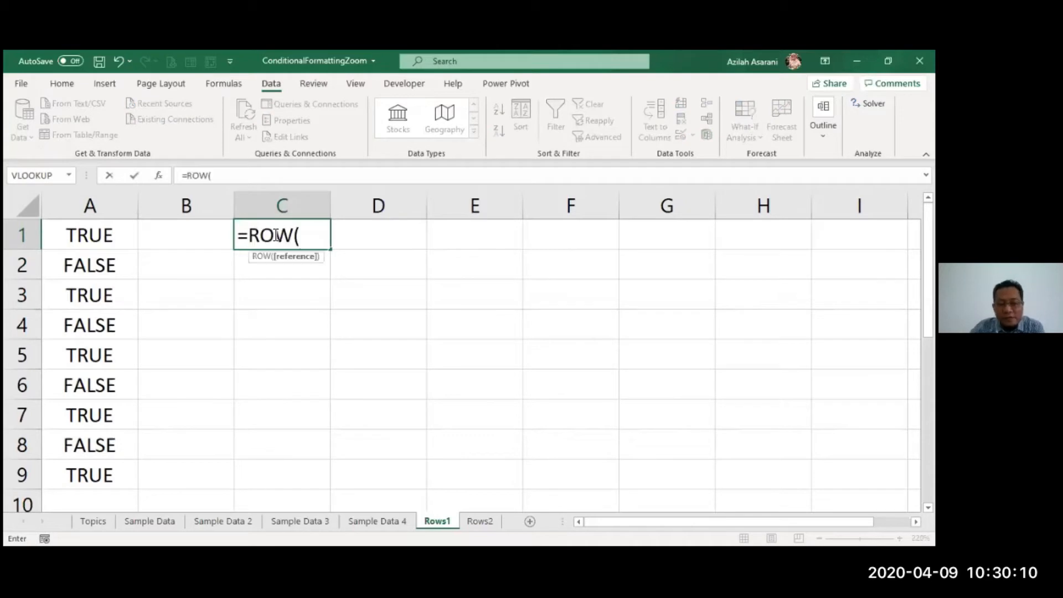
key(Return)
click(275, 235)
drag(332, 249, 328, 478)
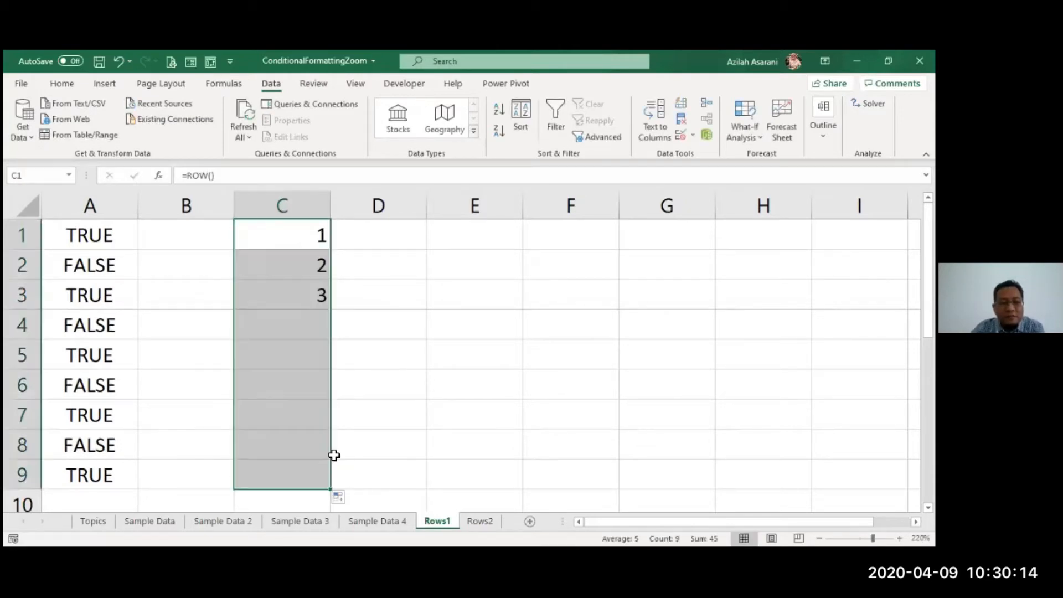
click(384, 384)
drag(305, 244, 316, 475)
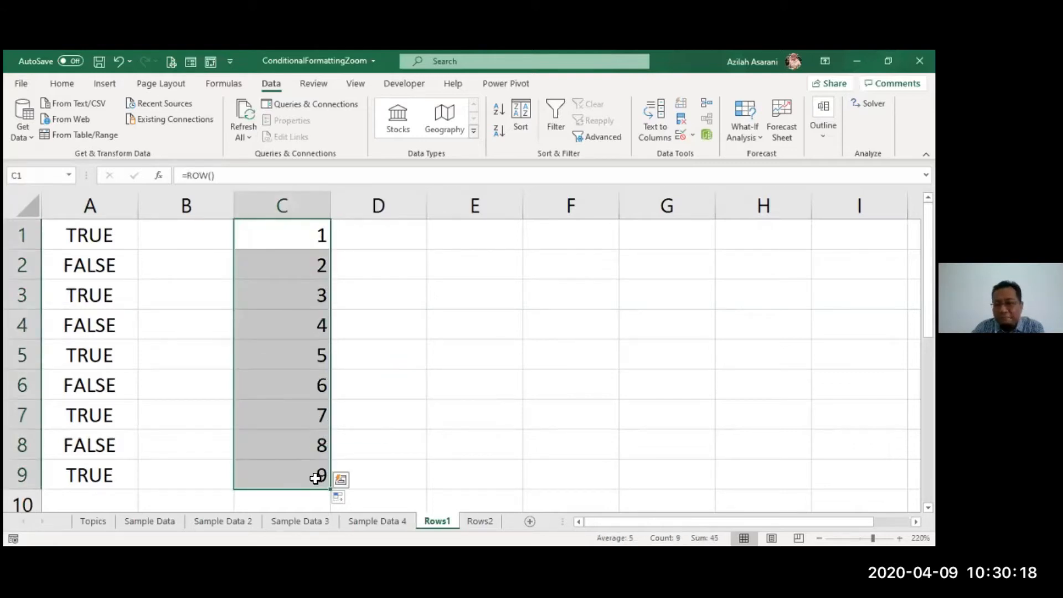
click(371, 384)
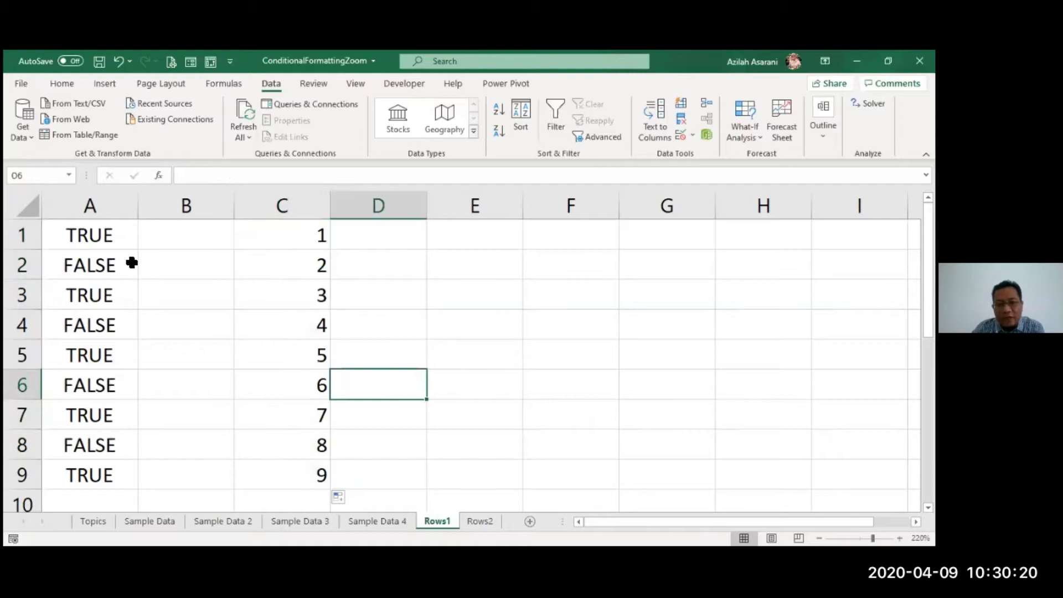
click(221, 234)
Step: Enter =ISEVEN(ROW()) in B1 and fill it down to B9
text(=)
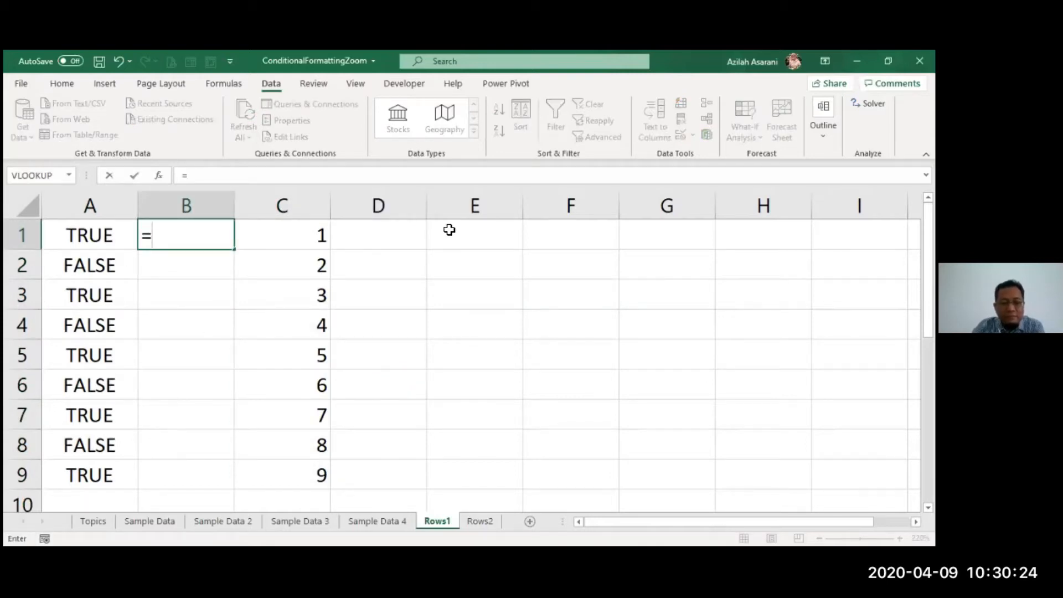
text(ISEVEN(ROW()
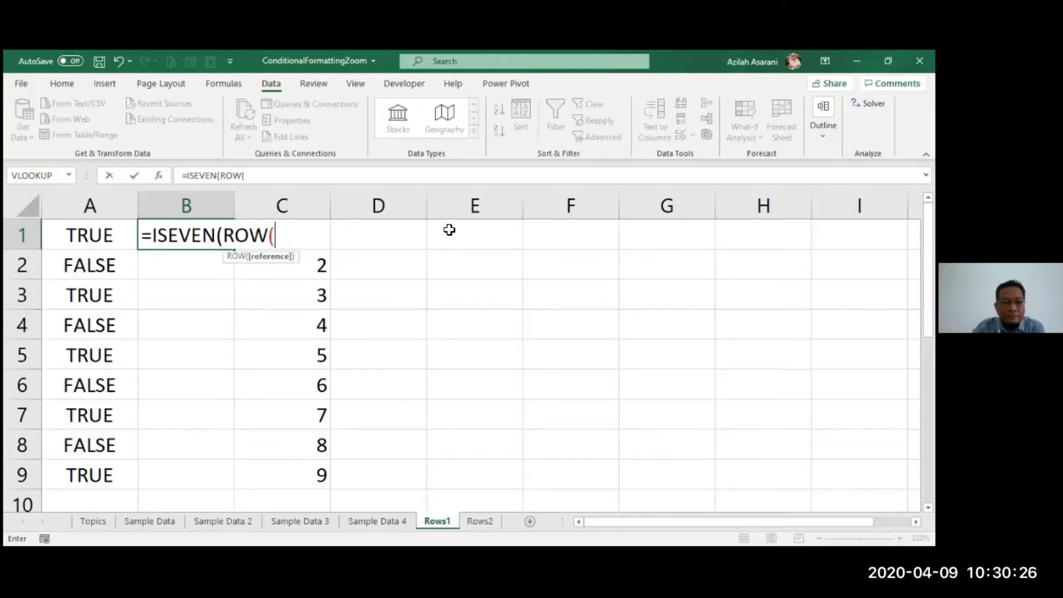
text())
key(ctrl+Return)
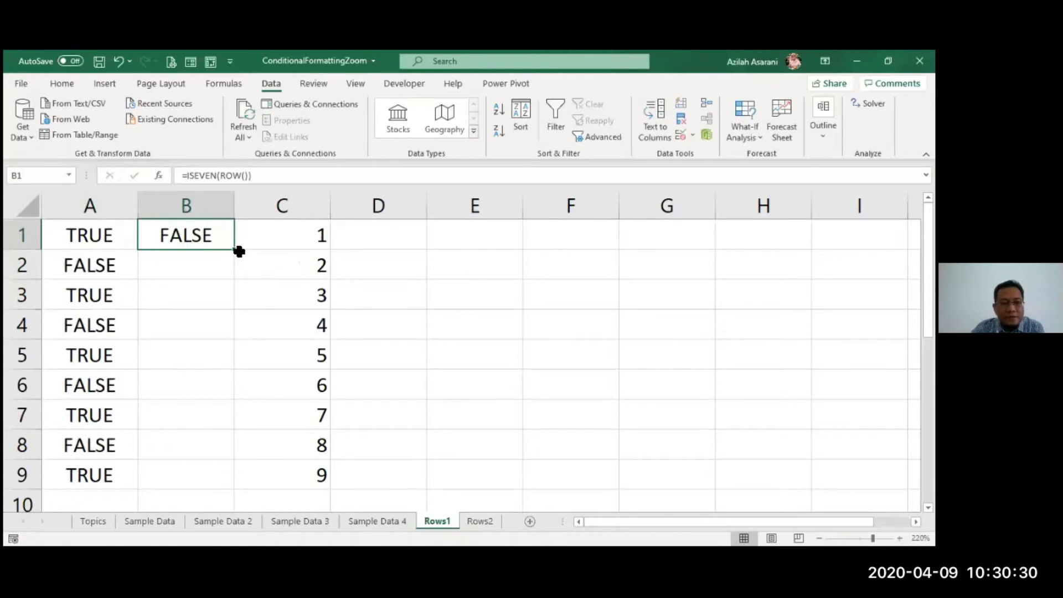
double_click(239, 250)
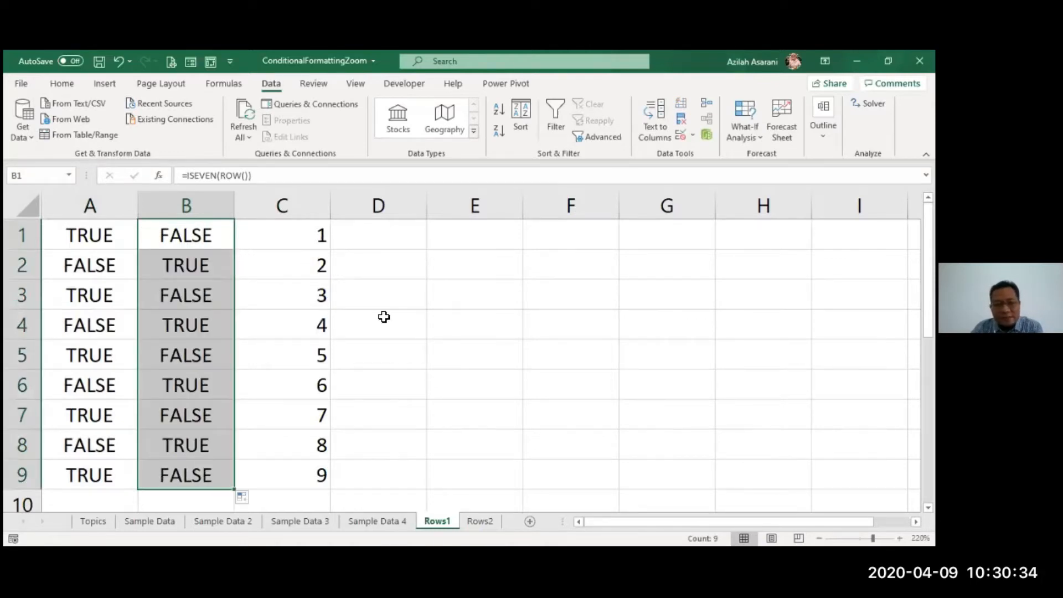
Step: Copy A1's =ISODD(ROW()) formula text without editing A1, then check C4's =ROW() formula
click(117, 236)
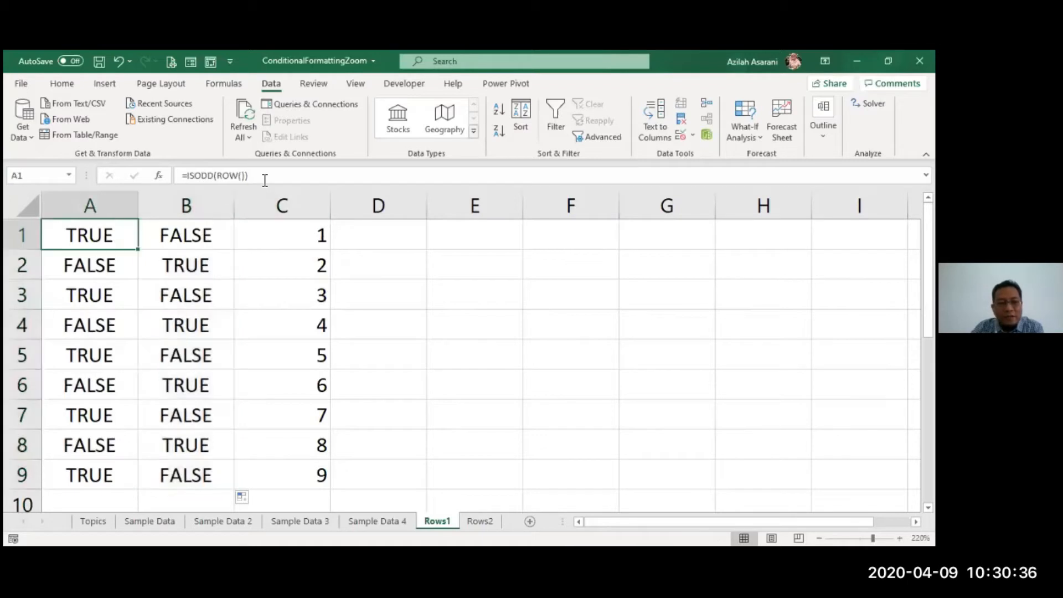
drag(265, 184, 158, 178)
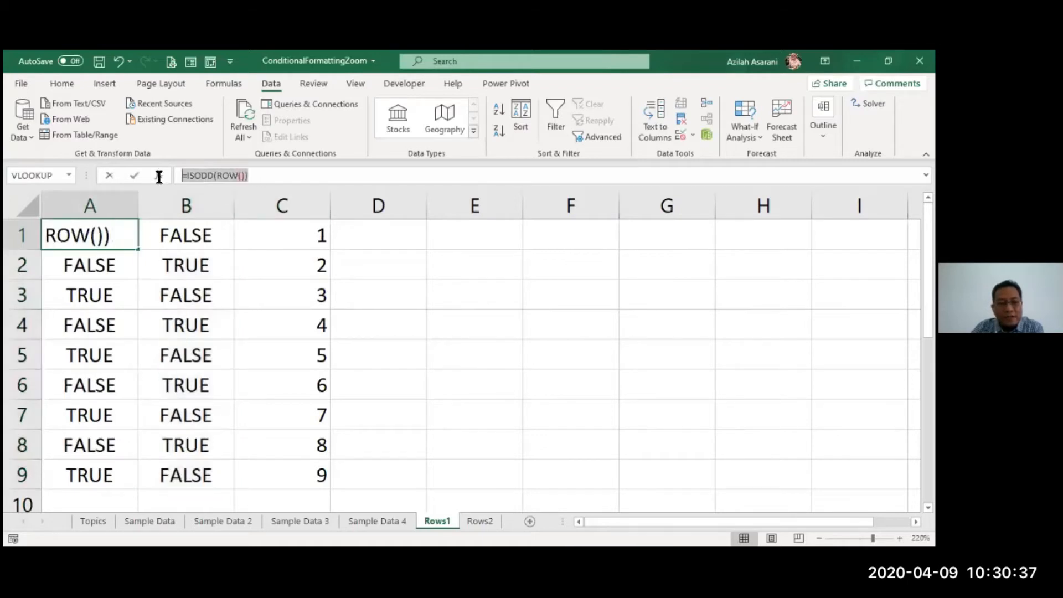
right_click(239, 180)
click(271, 210)
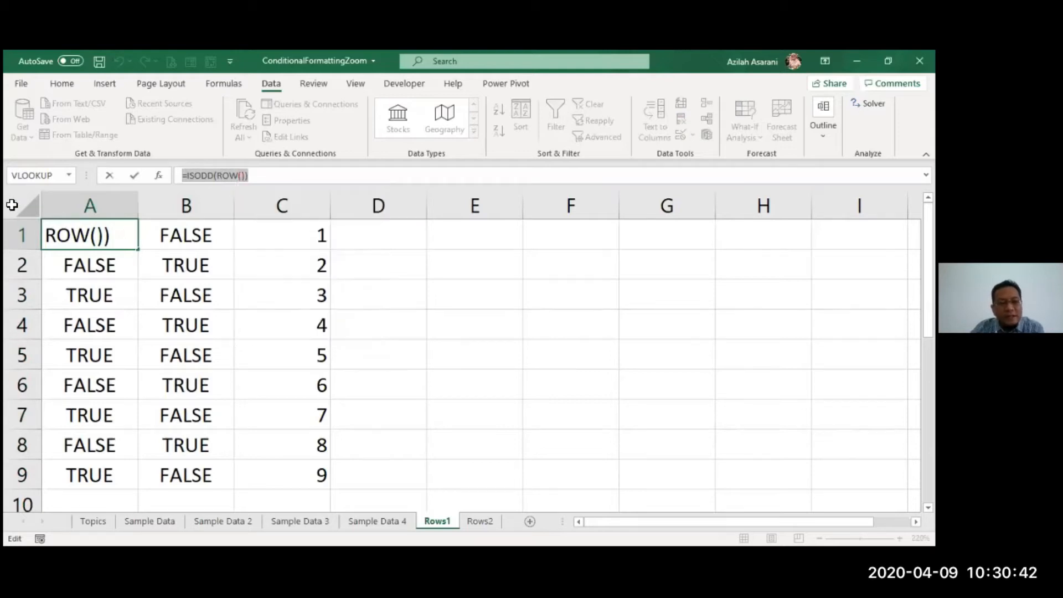
key(Escape)
click(258, 331)
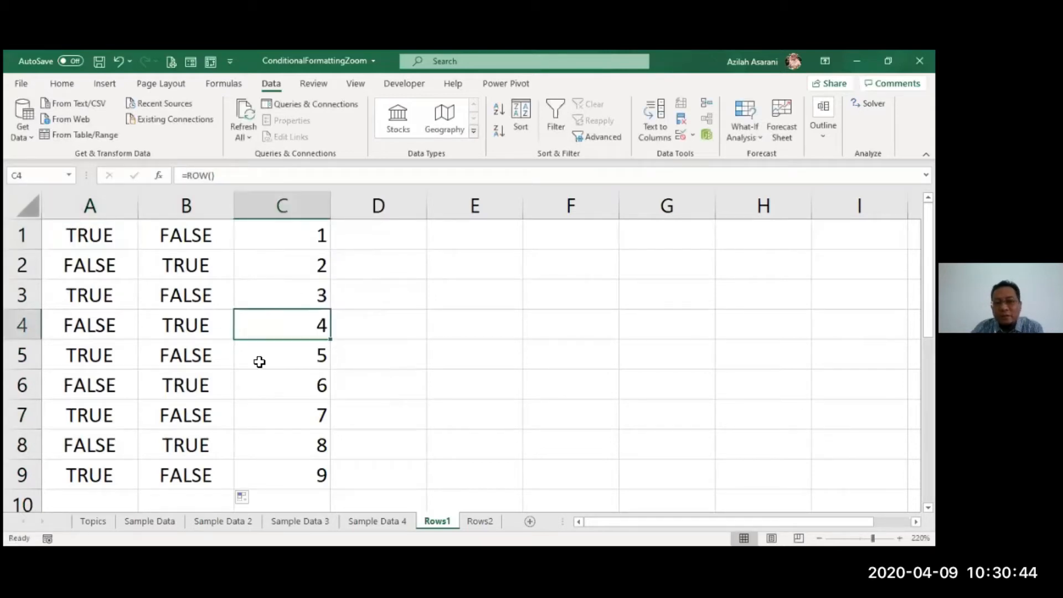
key(ctrl+a)
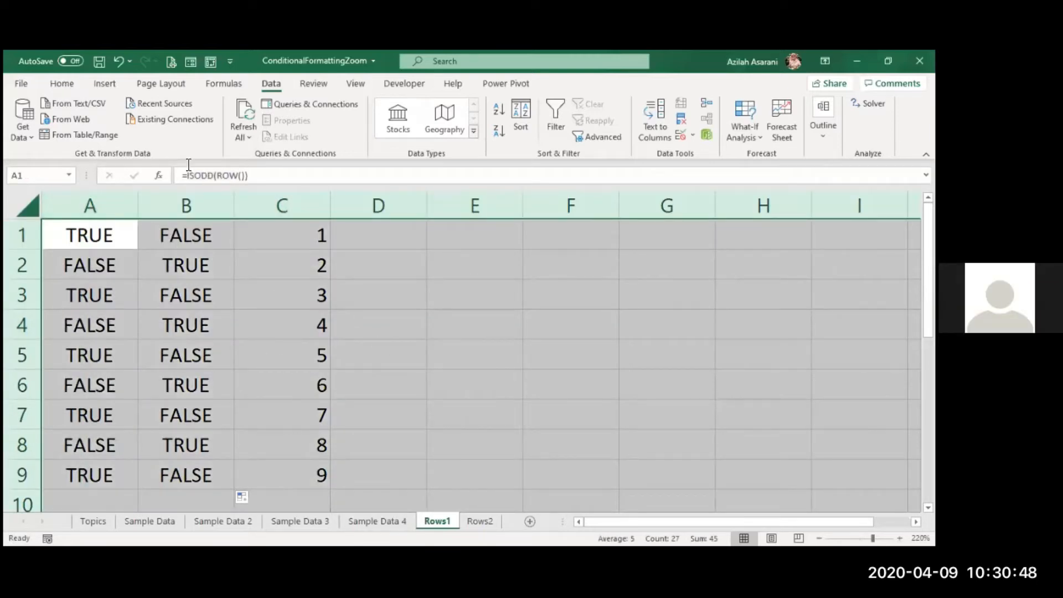
Step: Add a =ISODD(ROW()) conditional formatting rule with light green fill across the whole sheet
scroll(482, 127, up, 4)
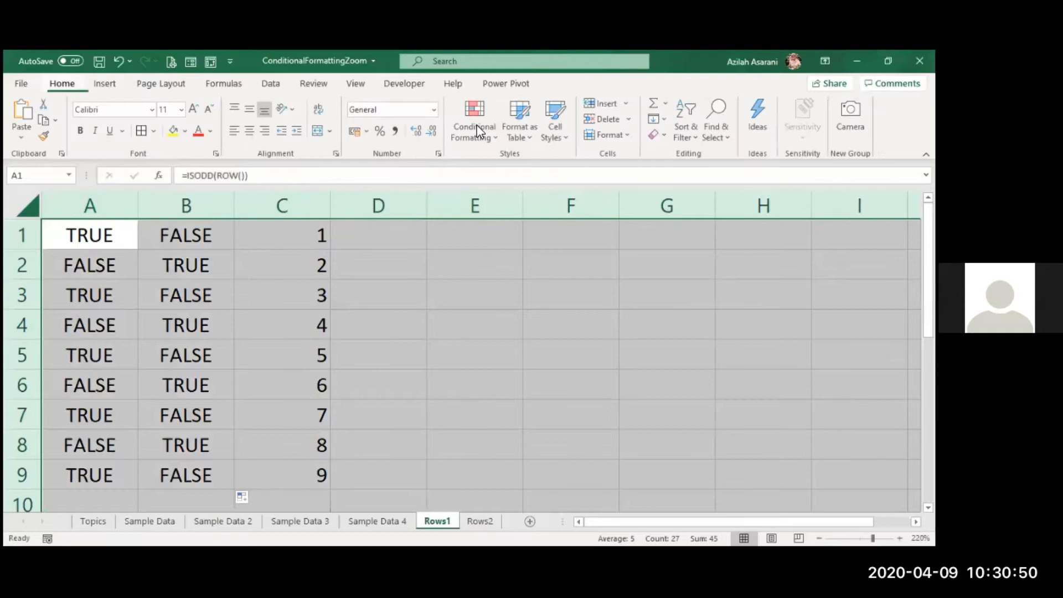
click(476, 130)
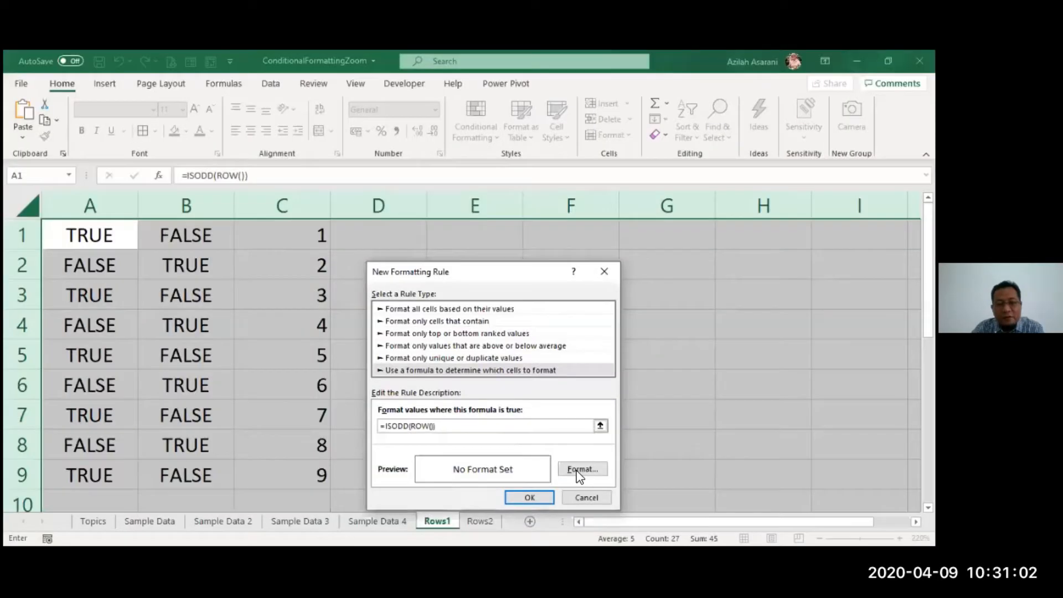
click(579, 471)
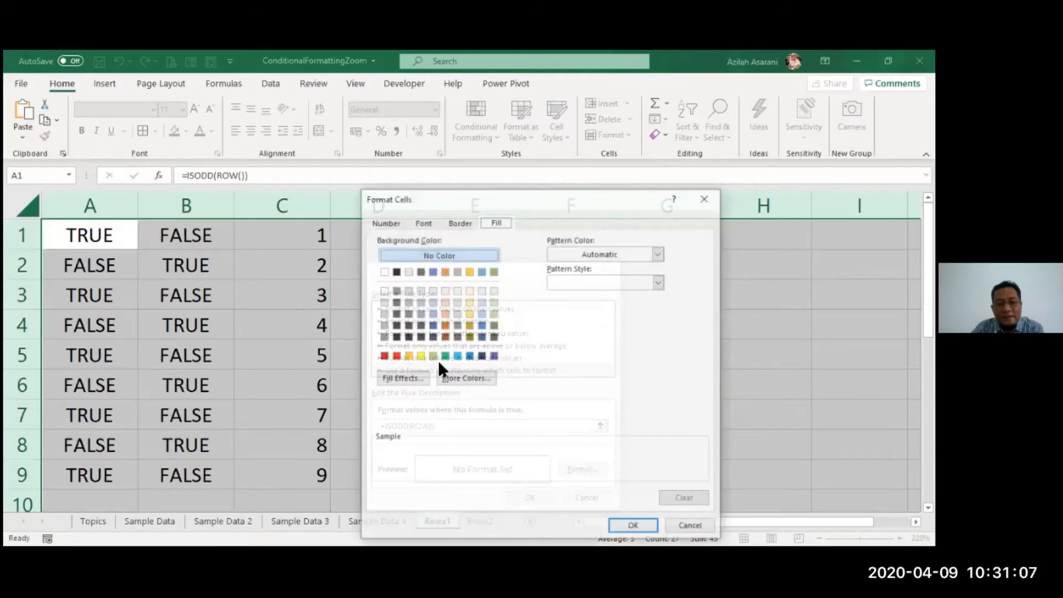
click(494, 313)
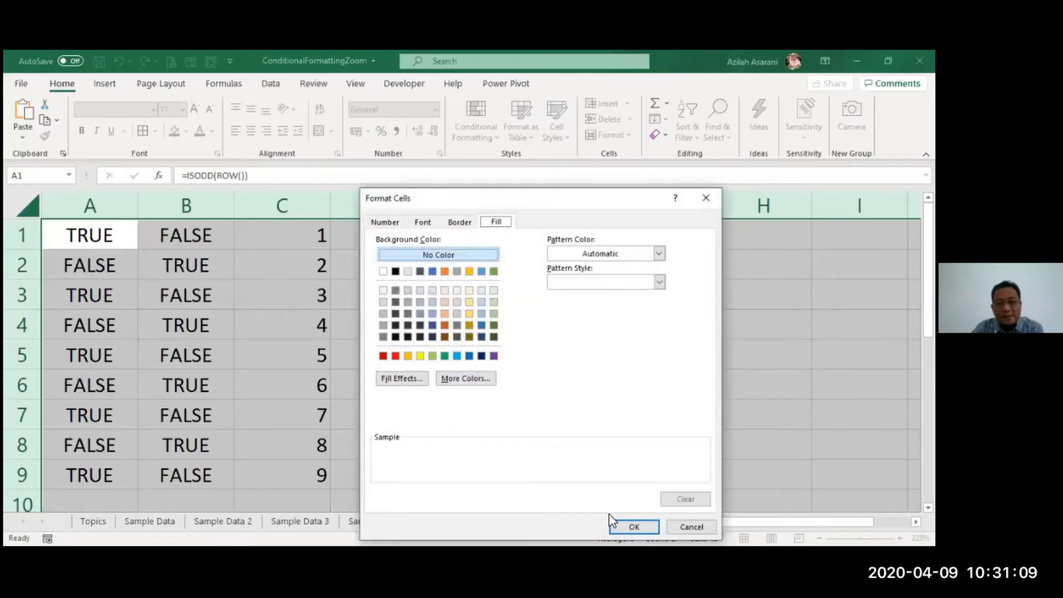
click(634, 528)
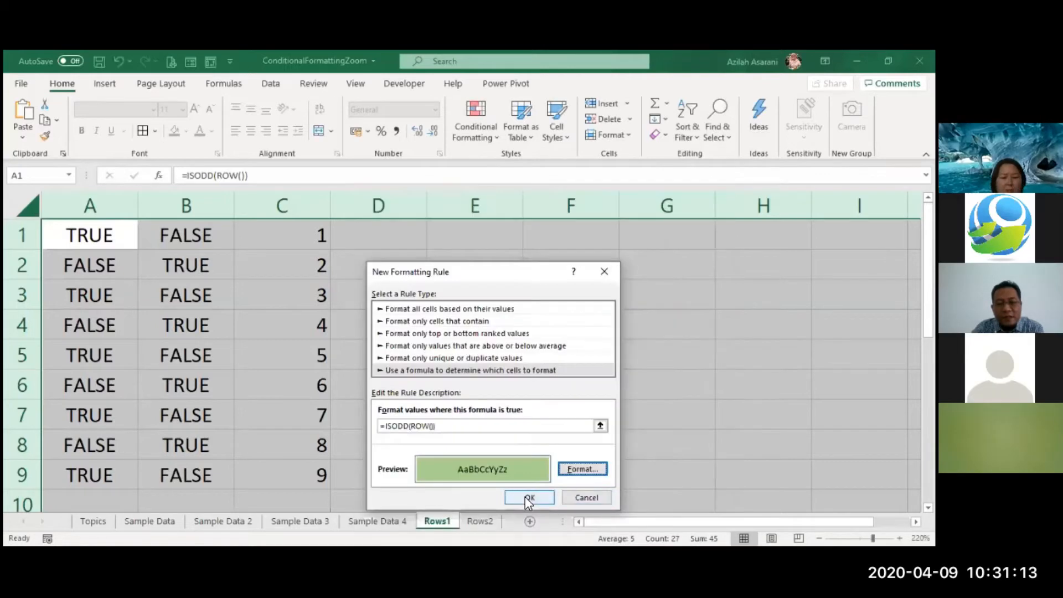
click(527, 498)
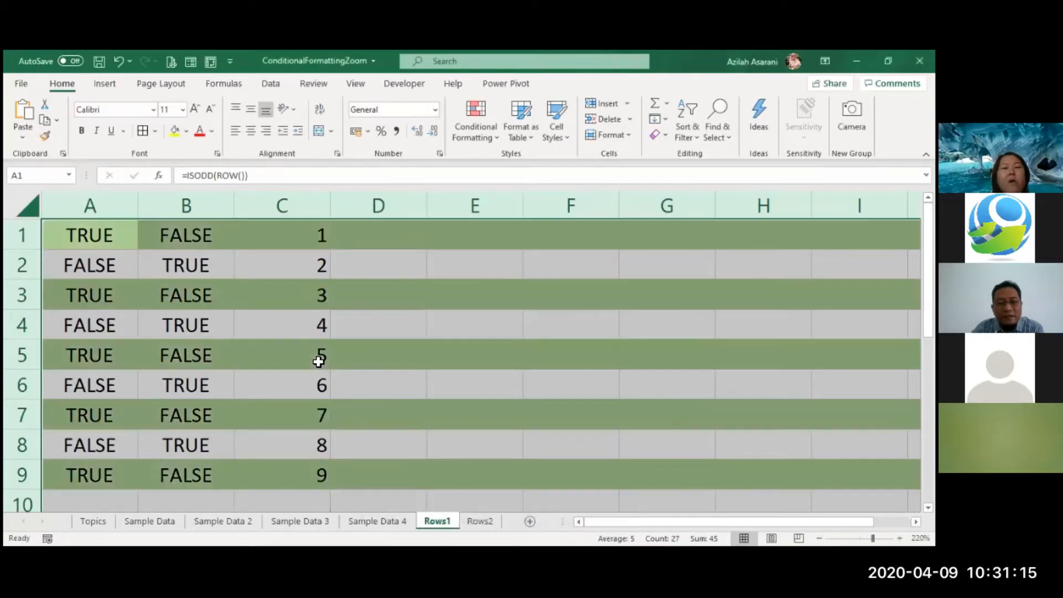
click(319, 361)
scroll(410, 351, down, 3)
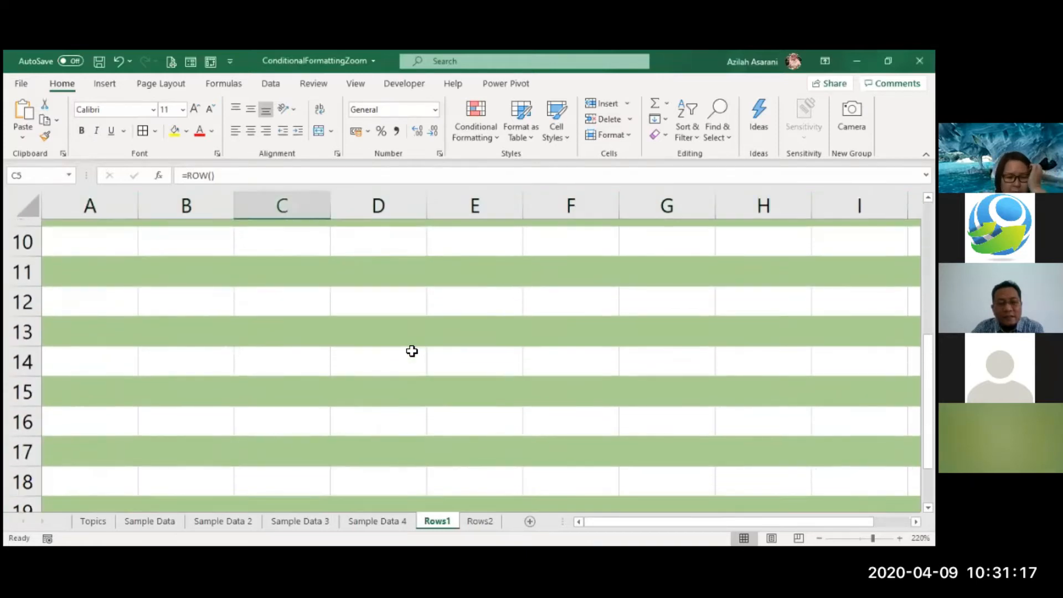
scroll(411, 351, down, 3)
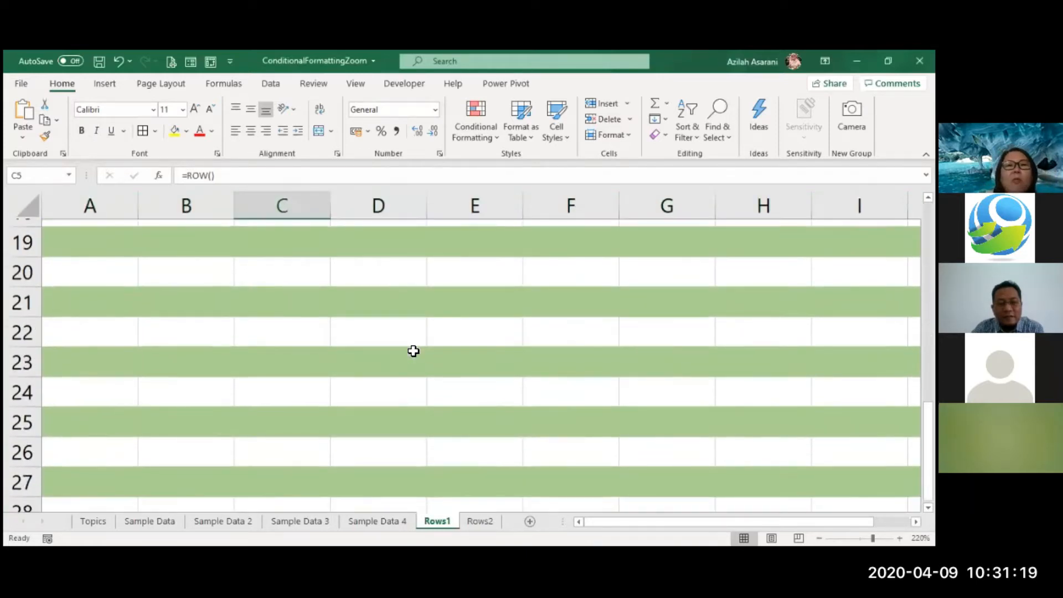
scroll(414, 351, down, 3)
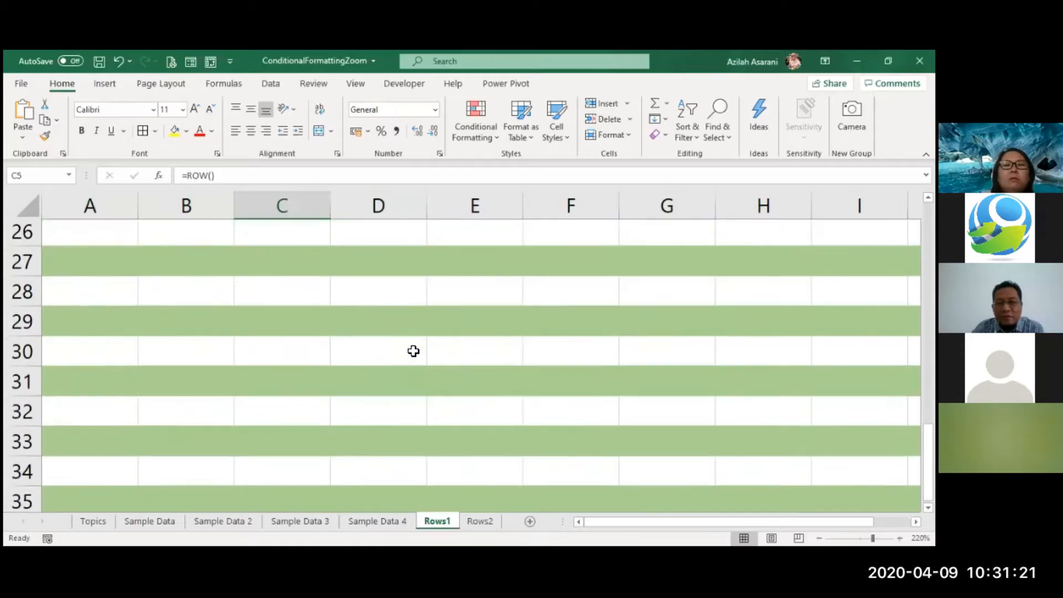
scroll(414, 351, down, 7)
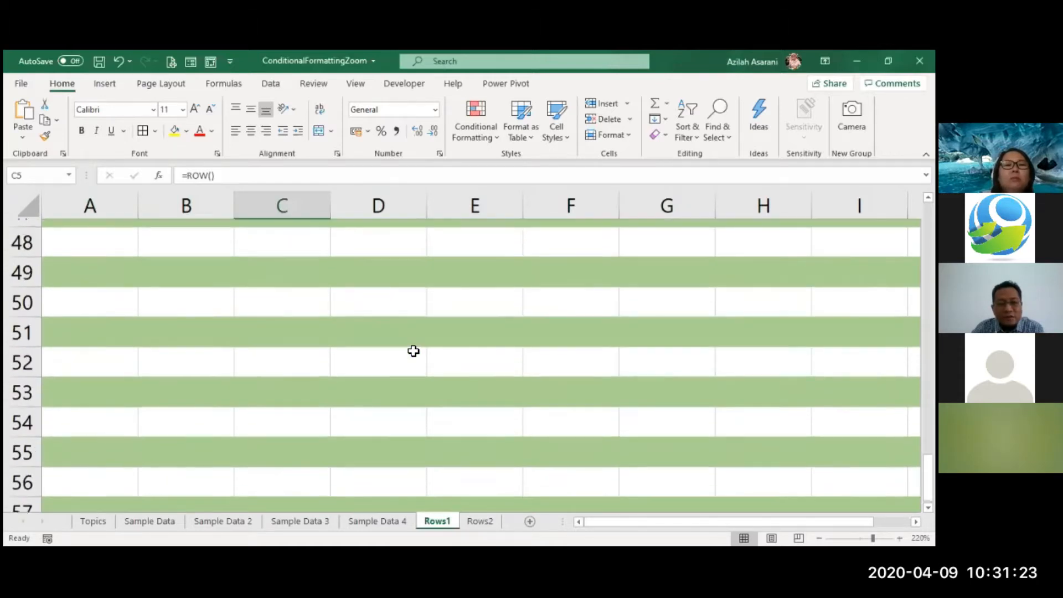
scroll(413, 351, down, 10)
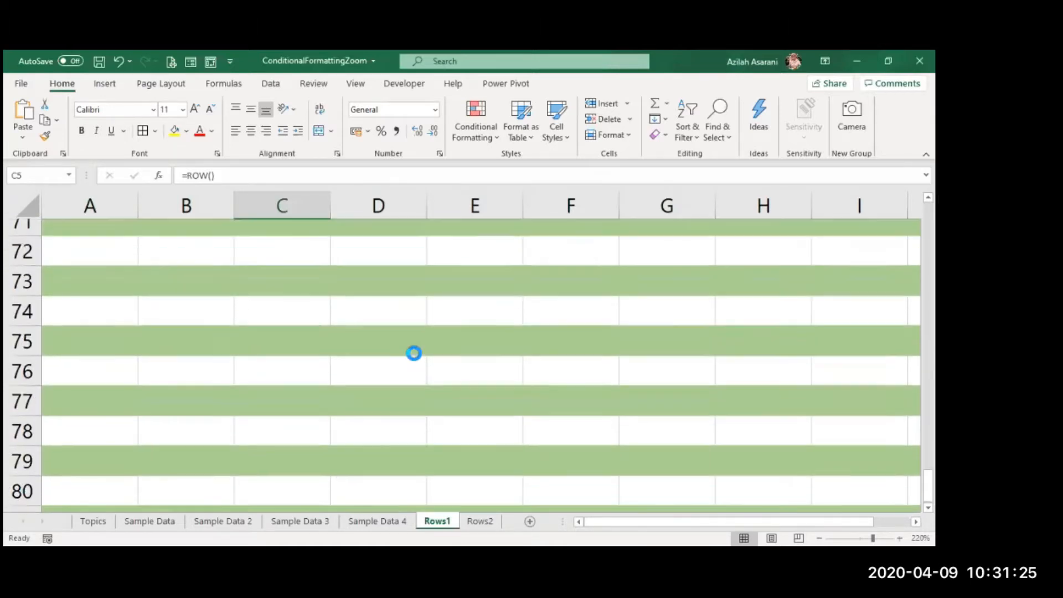
scroll(413, 351, down, 3)
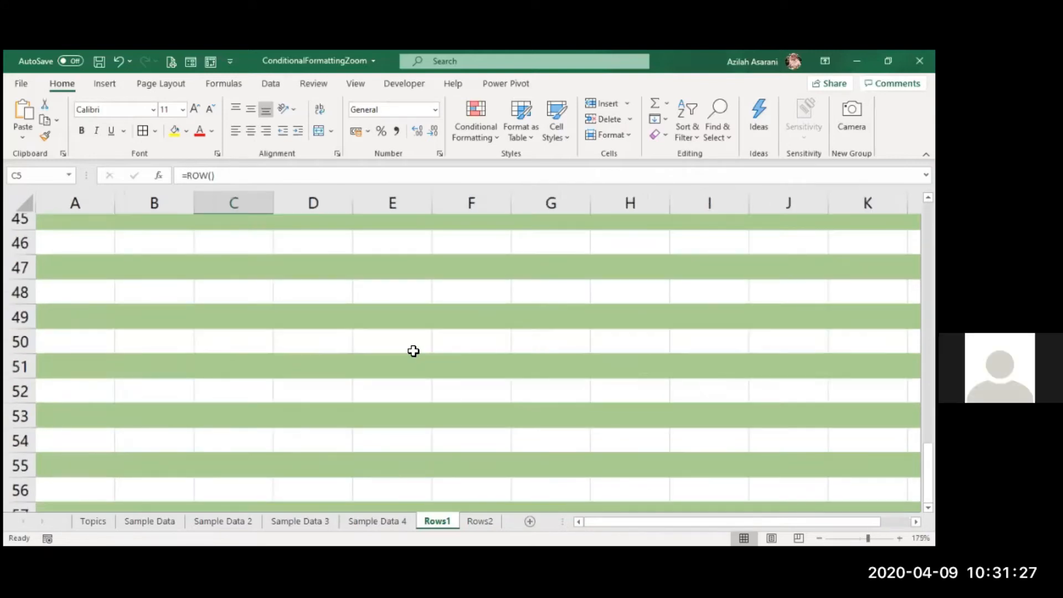
scroll(414, 351, down, 2)
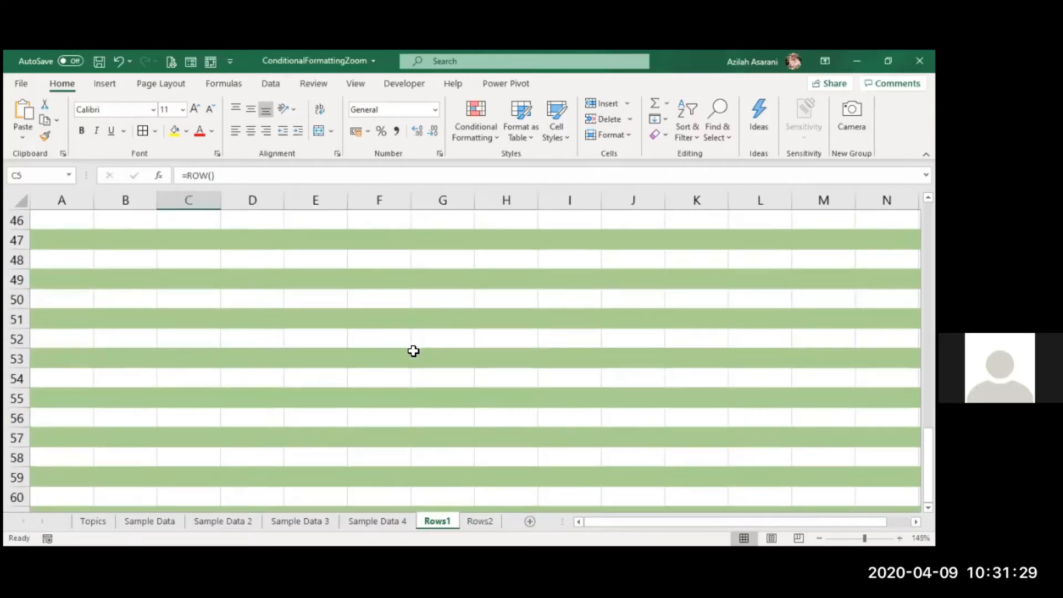
scroll(413, 351, down, 4)
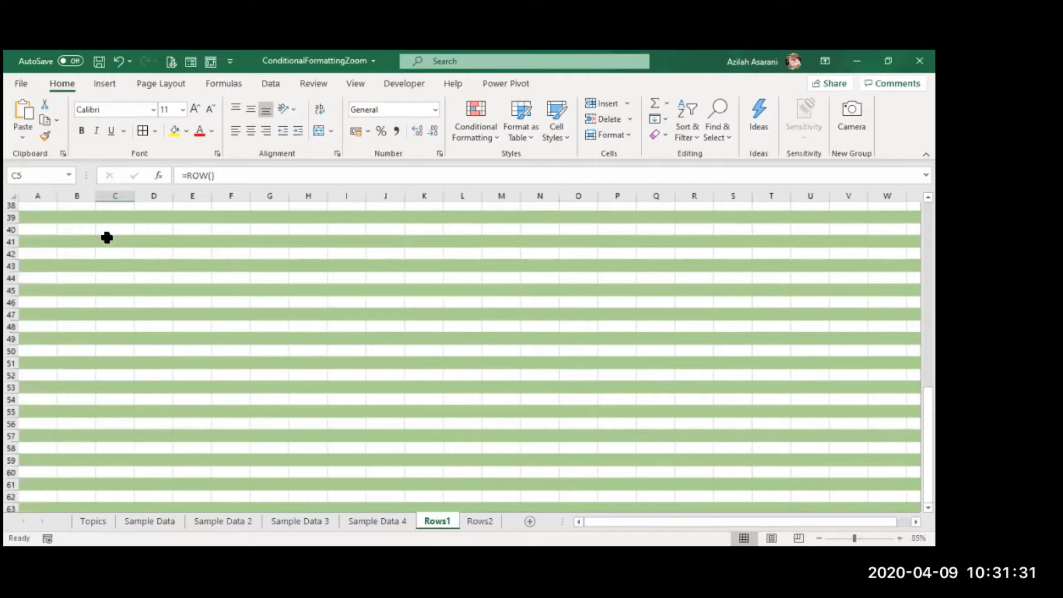
scroll(297, 157, down, 2)
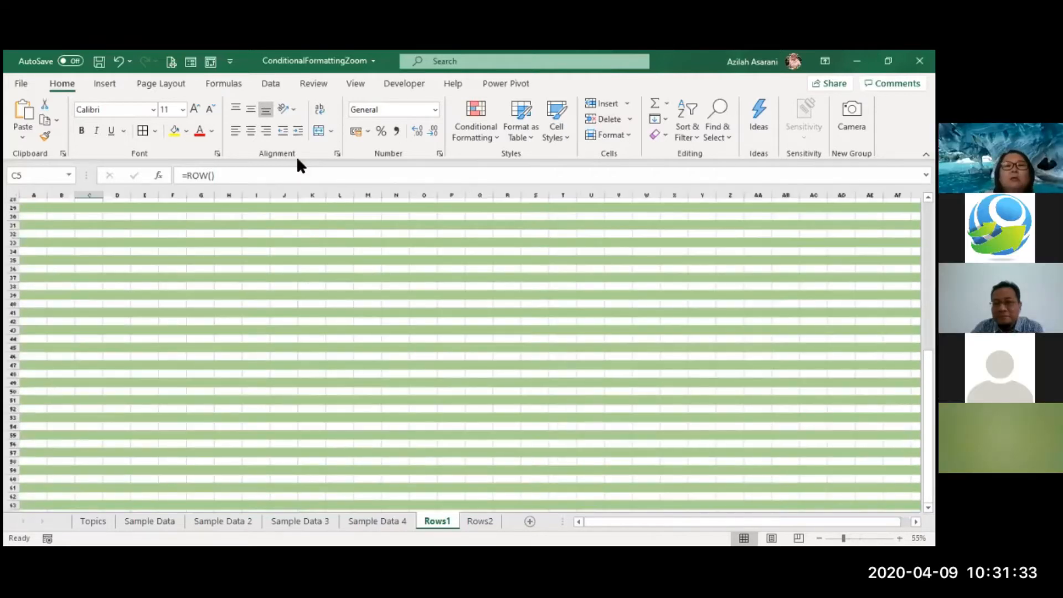
scroll(297, 161, up, 11)
key(ctrl+Home)
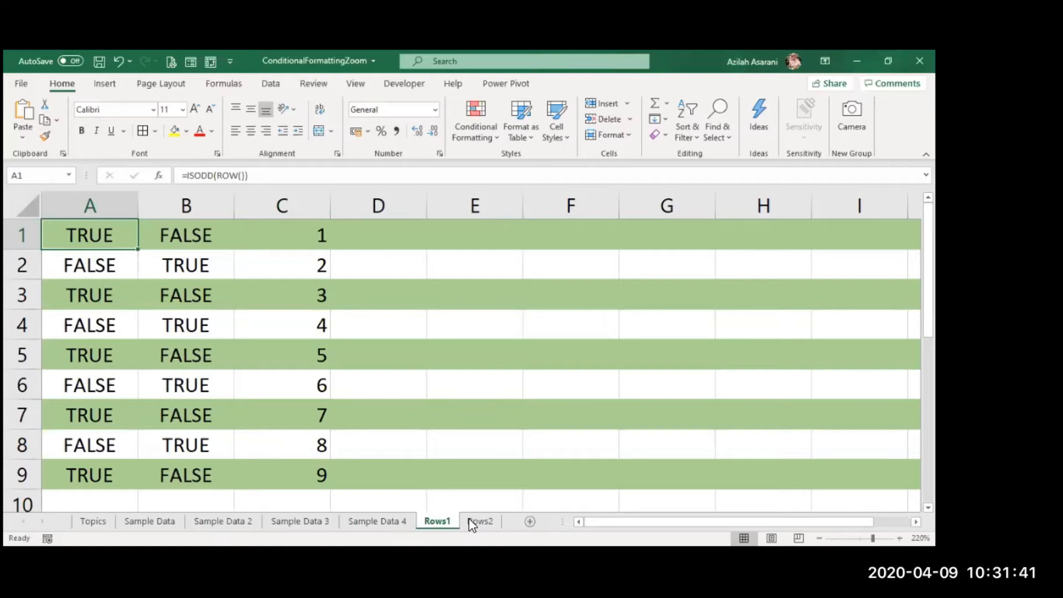
key(ctrl+Page_Down)
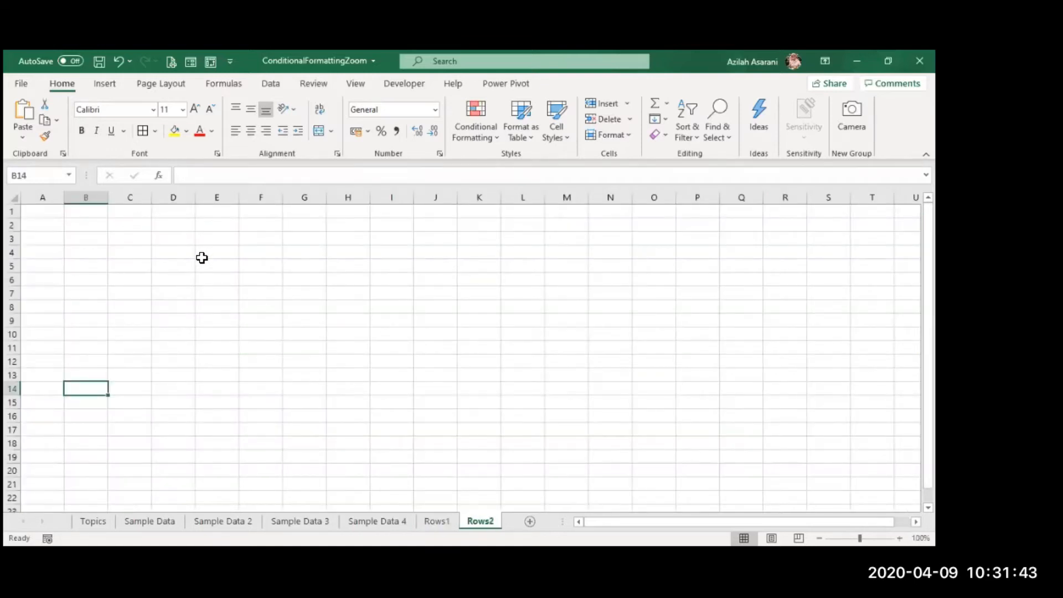
click(440, 523)
click(473, 522)
click(438, 523)
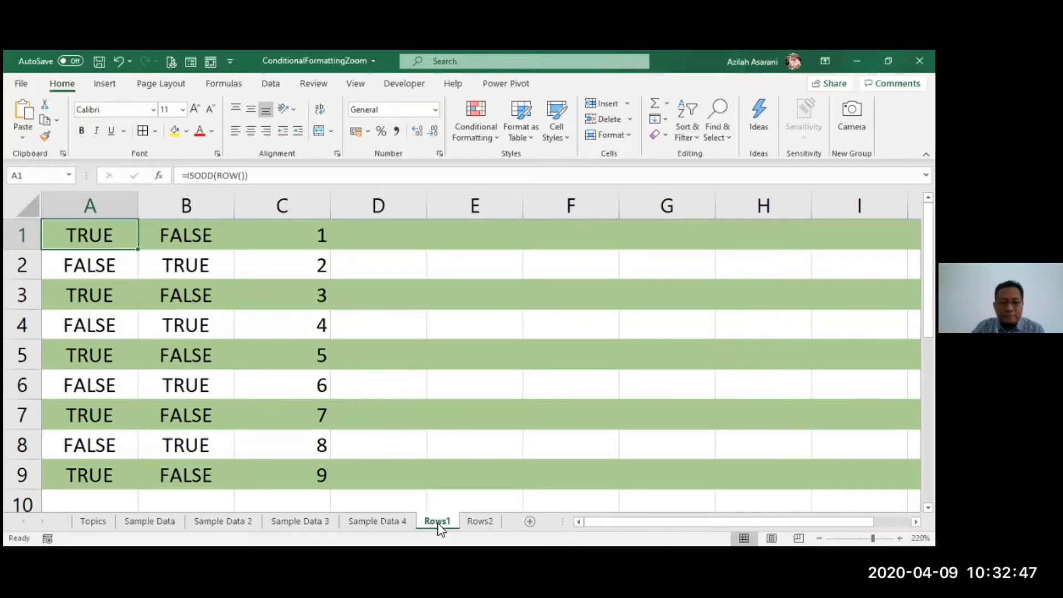
click(448, 455)
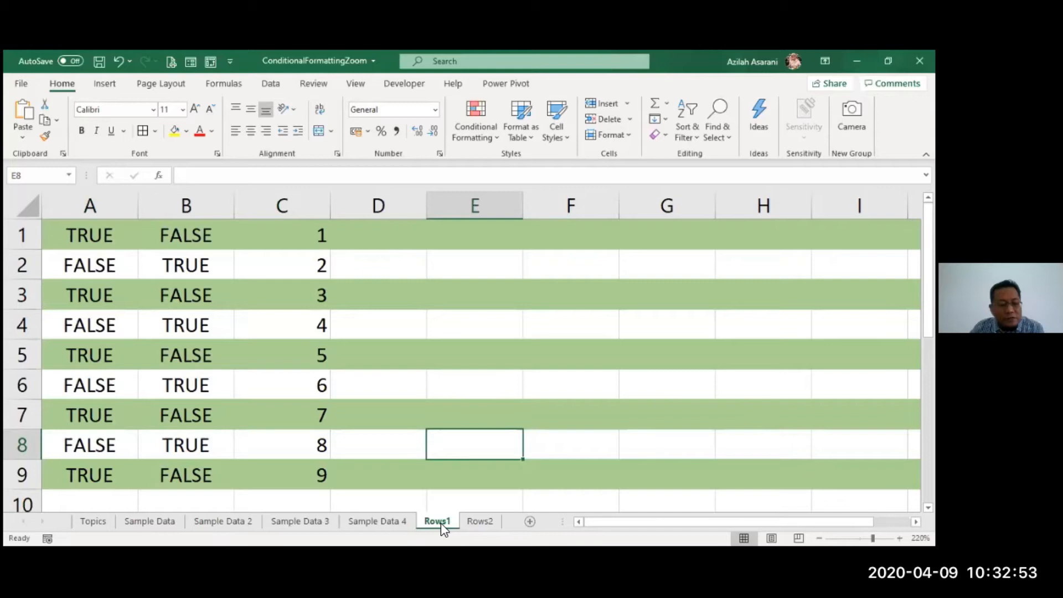
Step: Group Rows2 with Rows1 and fill all cells' formats only across the grouped worksheets
ctrl+click(480, 521)
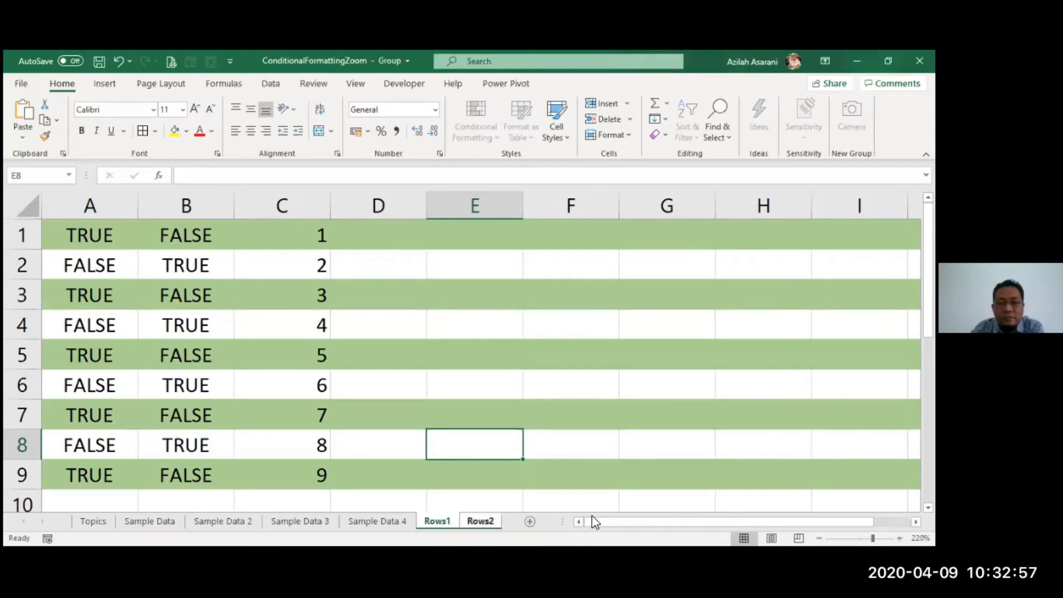
click(29, 206)
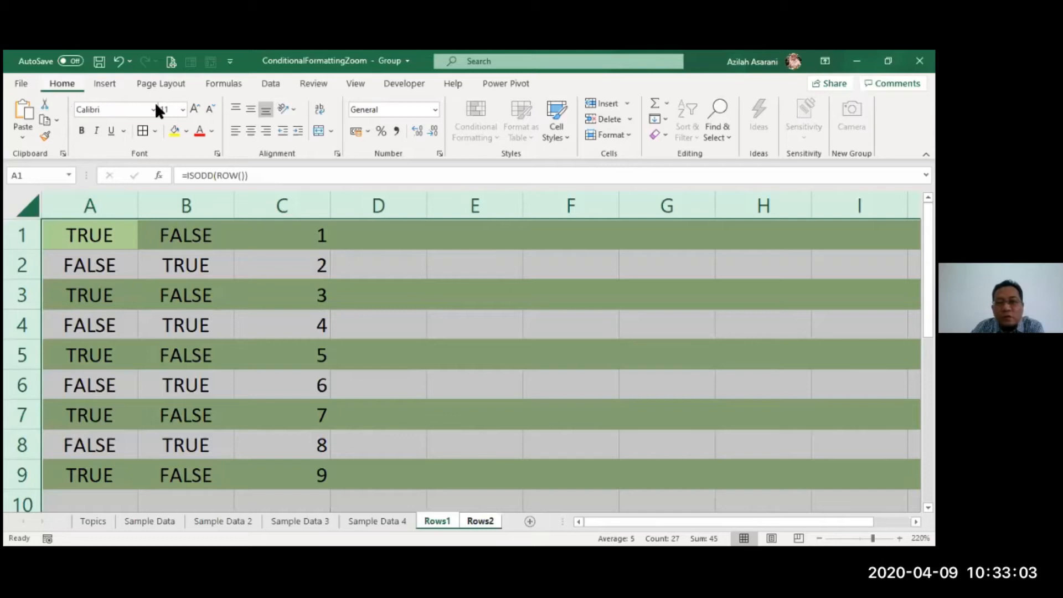
click(667, 122)
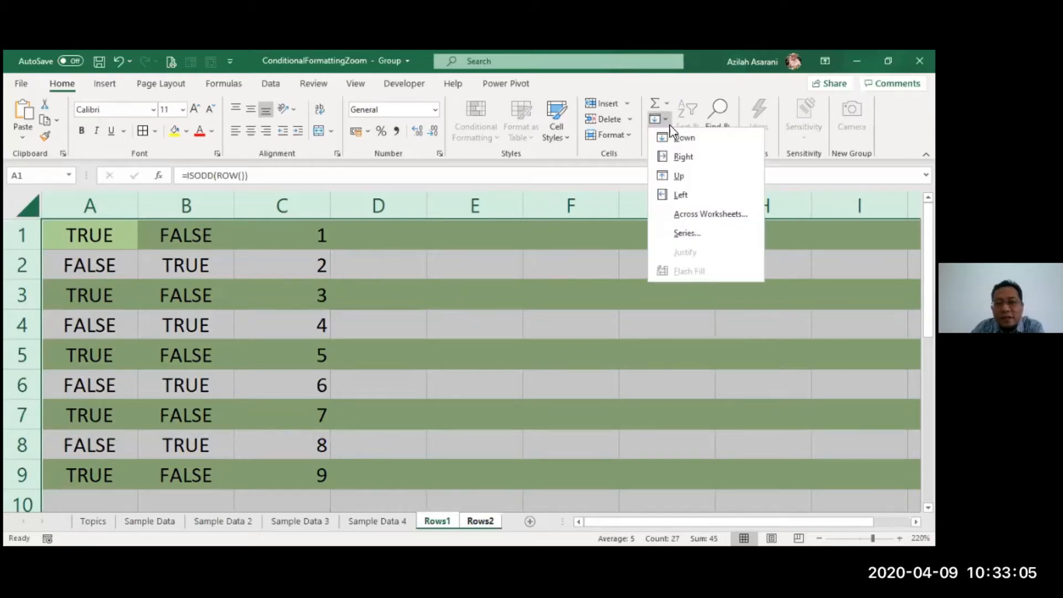
click(696, 219)
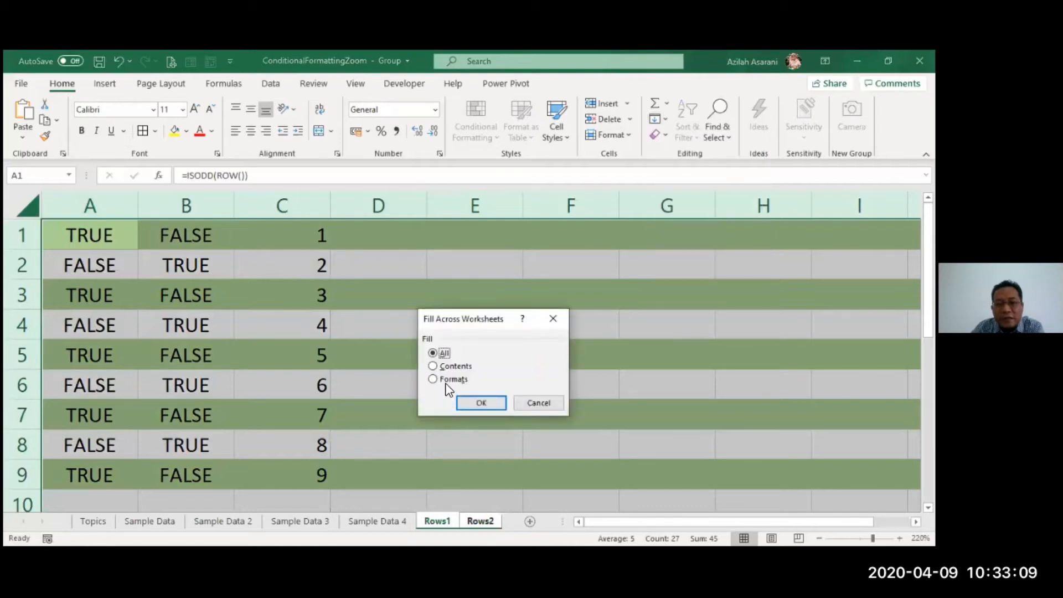
click(458, 381)
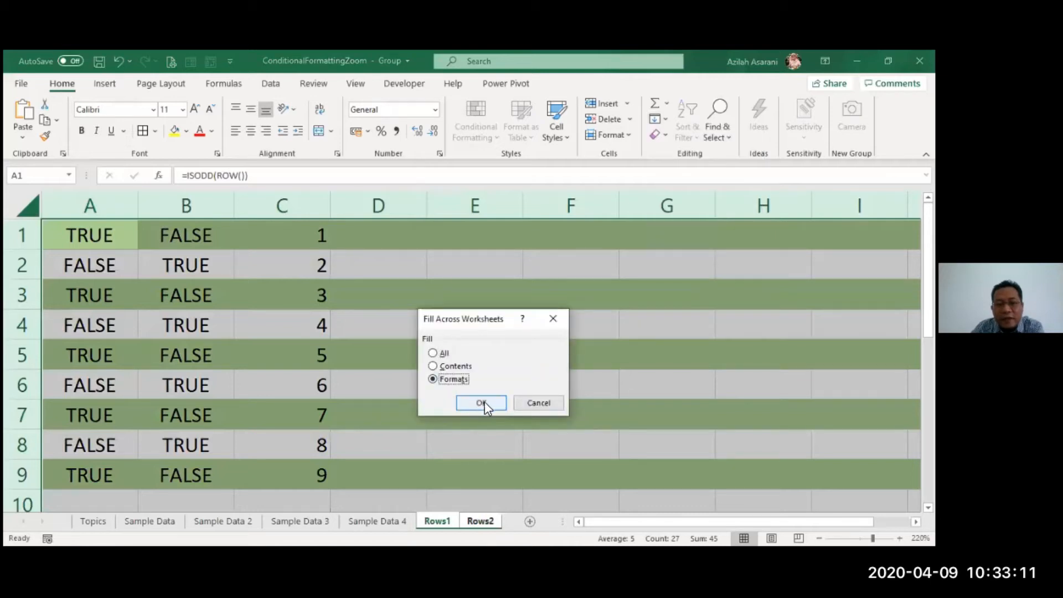
click(481, 402)
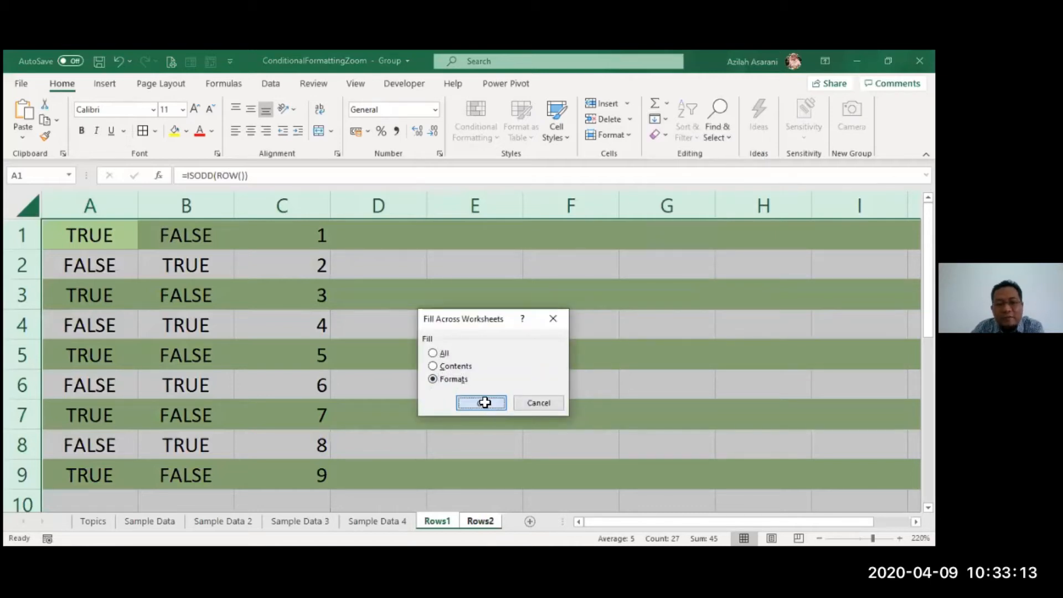
click(485, 402)
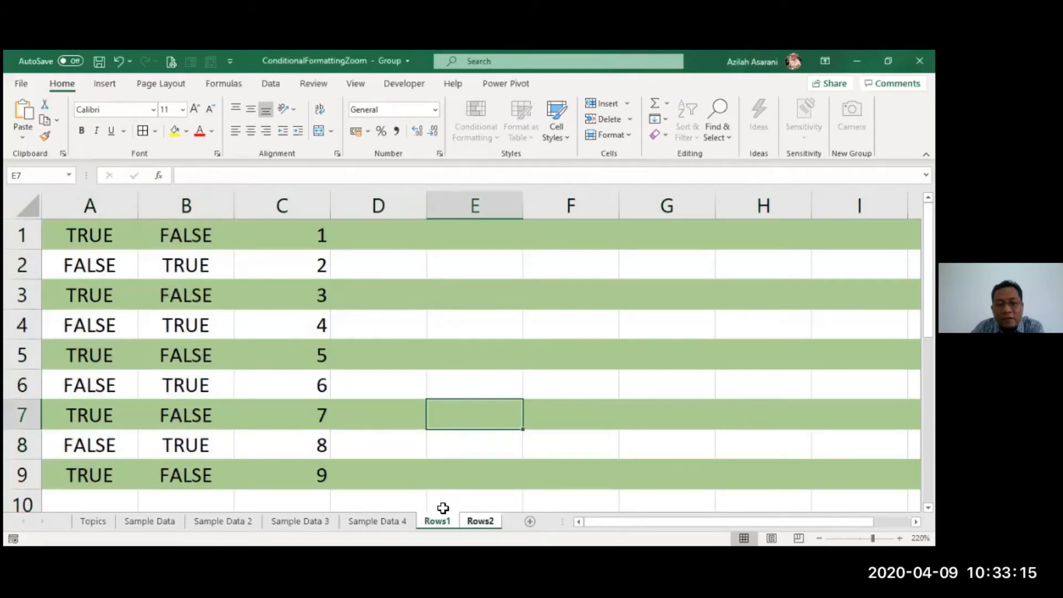
Step: Ungroup the sheets and view Rows2 with its copied green odd-row banding
right_click(443, 519)
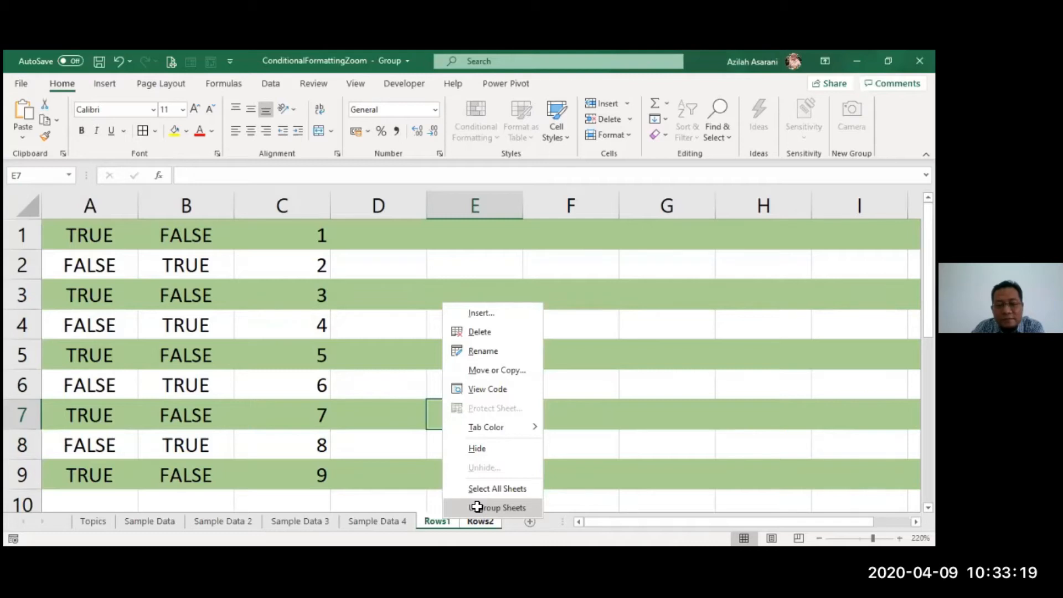
click(477, 507)
click(580, 391)
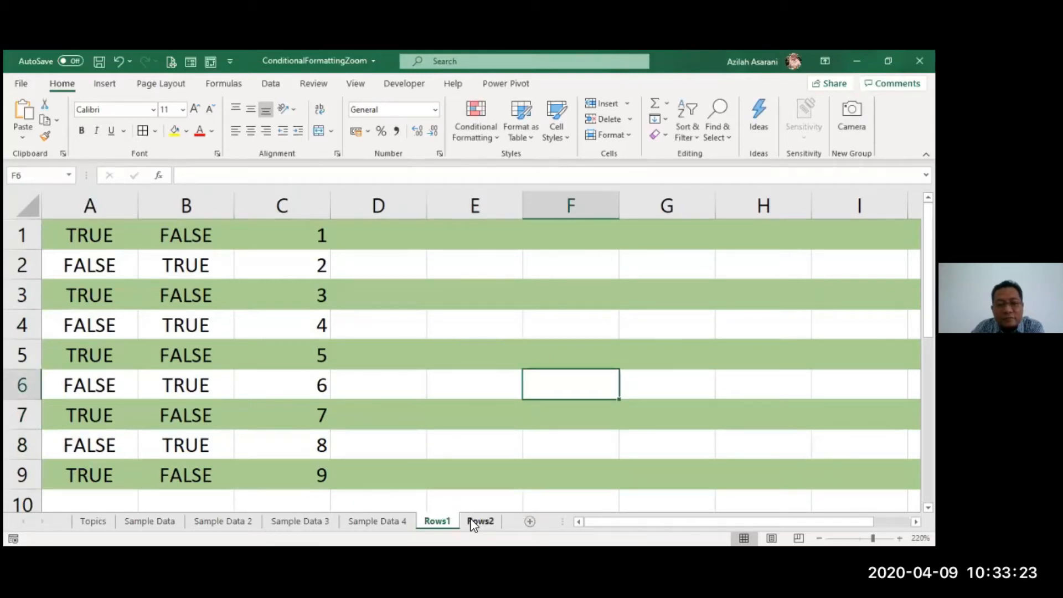
click(476, 521)
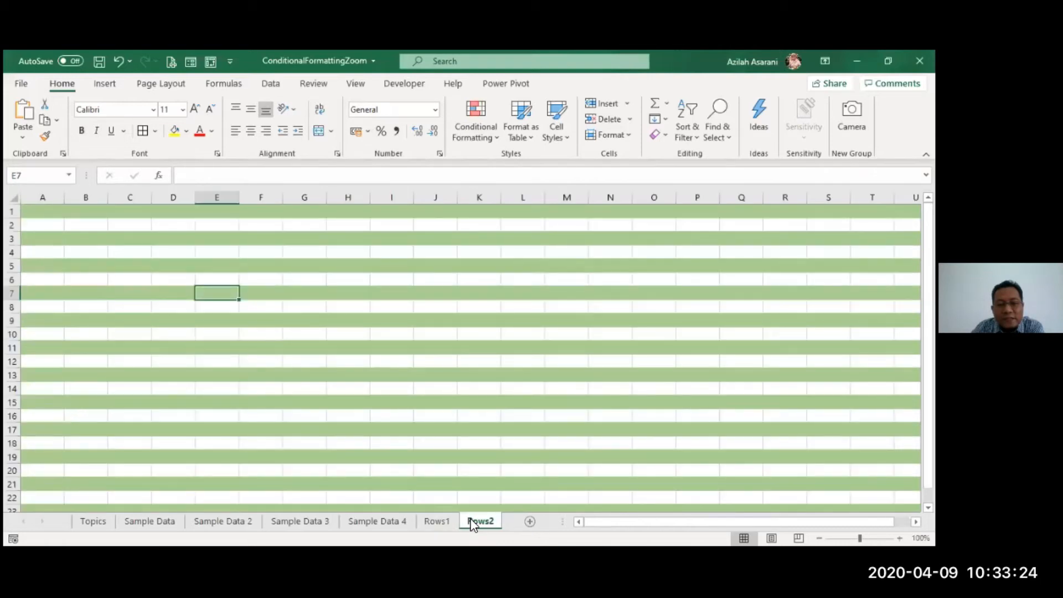
click(363, 347)
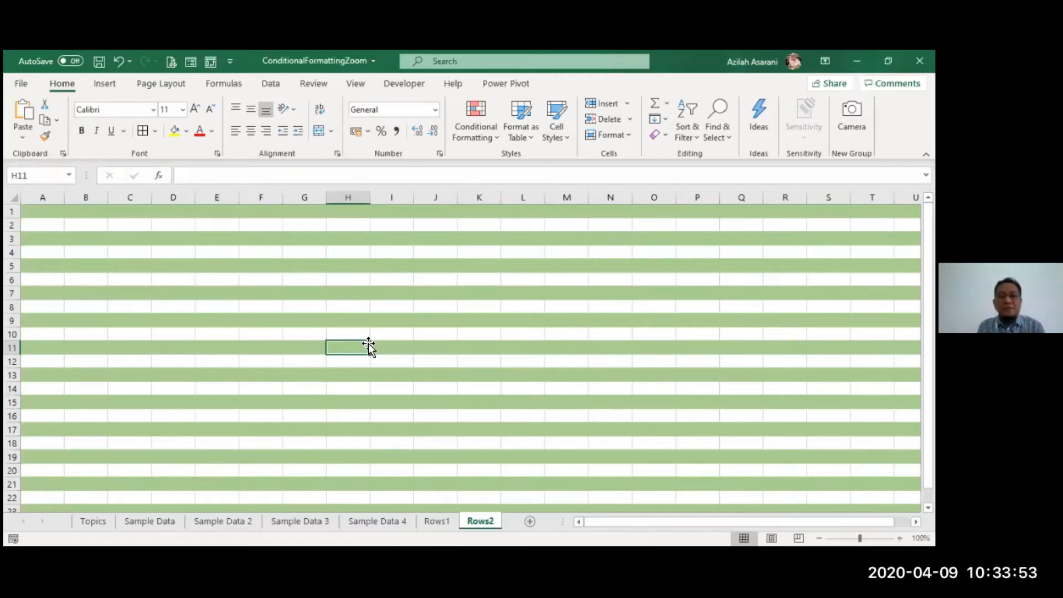
drag(94, 238, 372, 422)
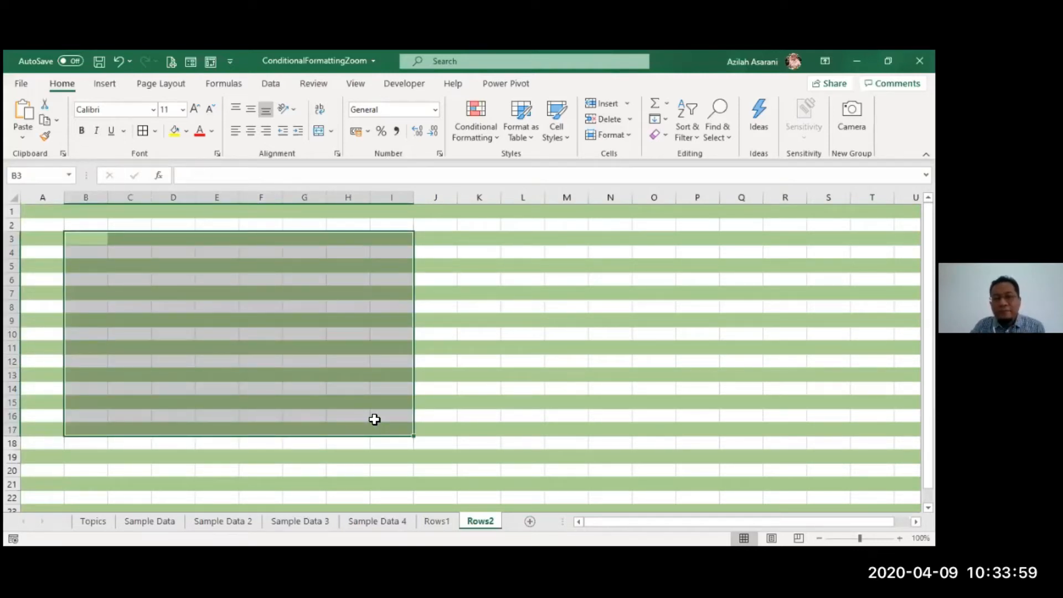
click(374, 420)
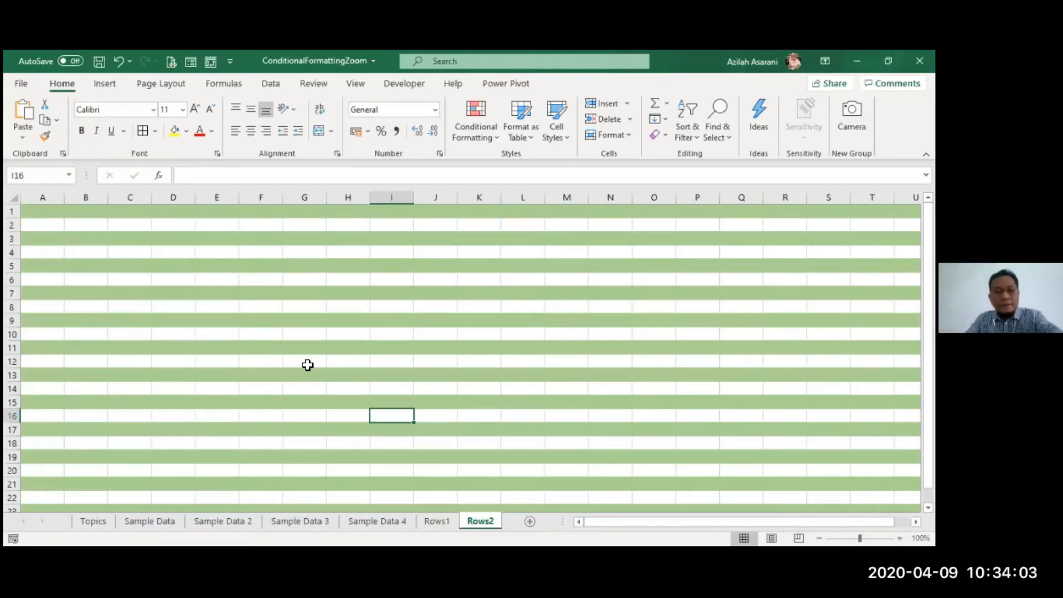
click(20, 200)
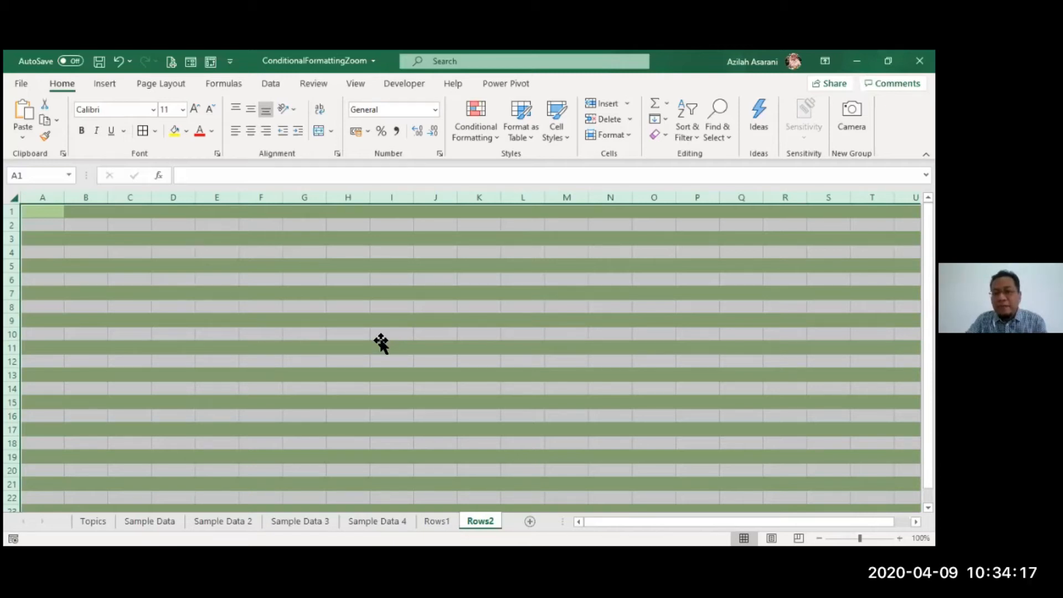
click(380, 339)
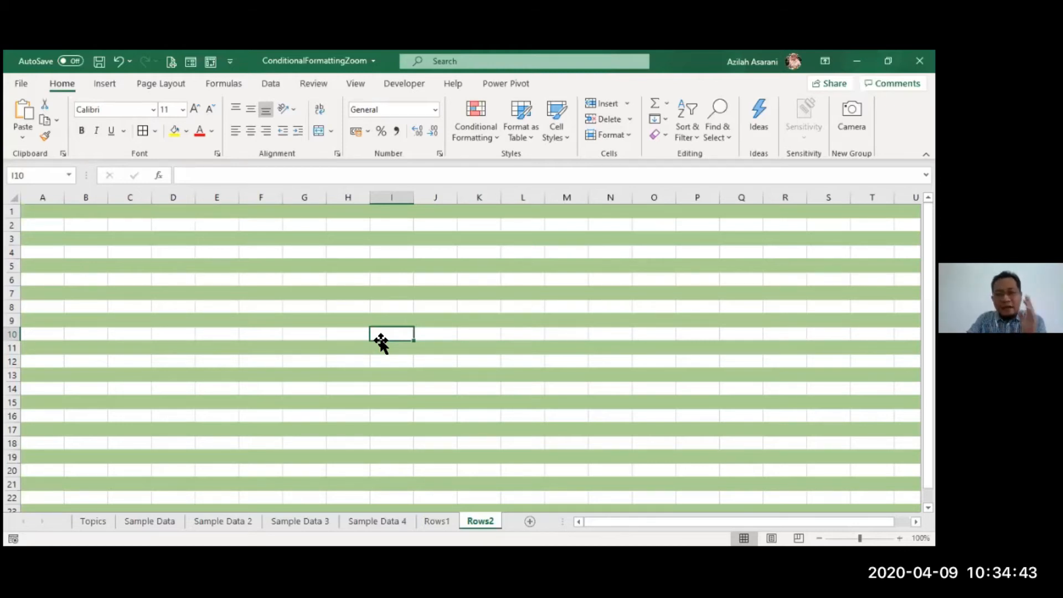
click(391, 375)
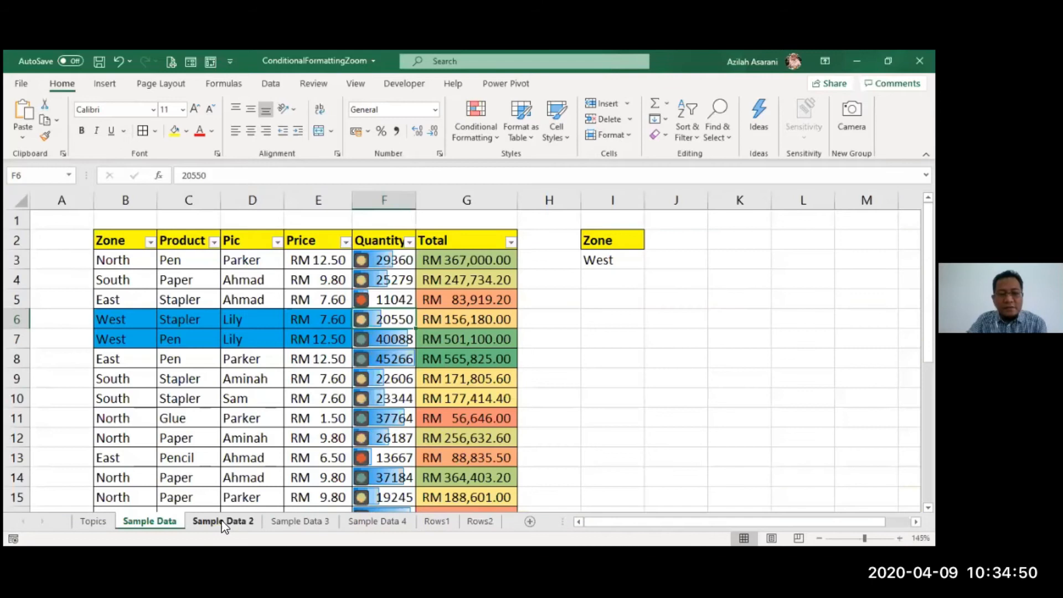
click(223, 521)
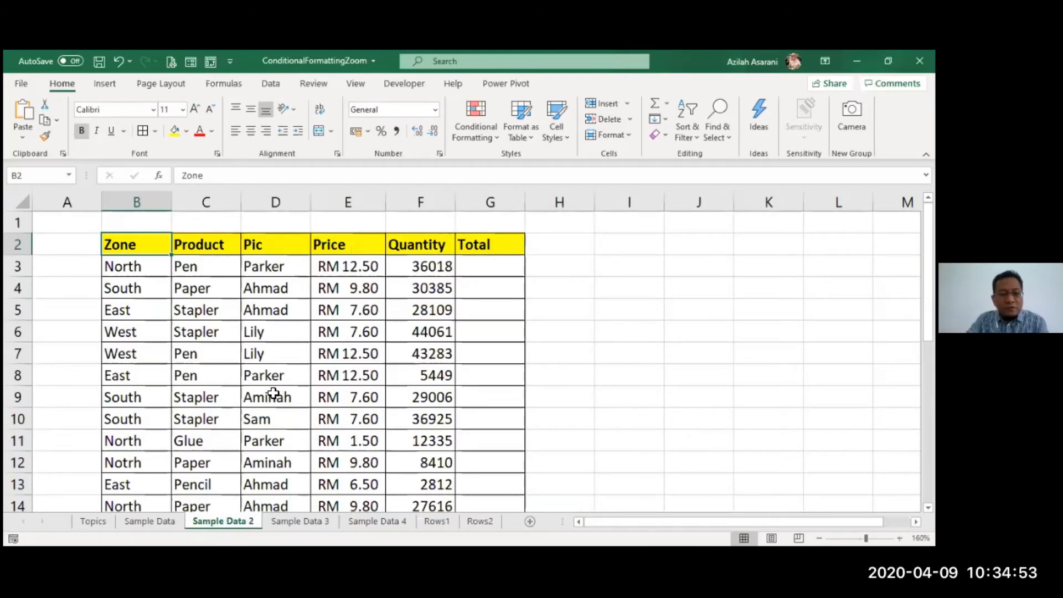
Step: Compare Sample Data 2's Quantity values F3:F10 with Sample Data's formatted table and G6, G7 Total formulas
scroll(274, 393, down, 4)
drag(272, 240, 279, 335)
click(175, 522)
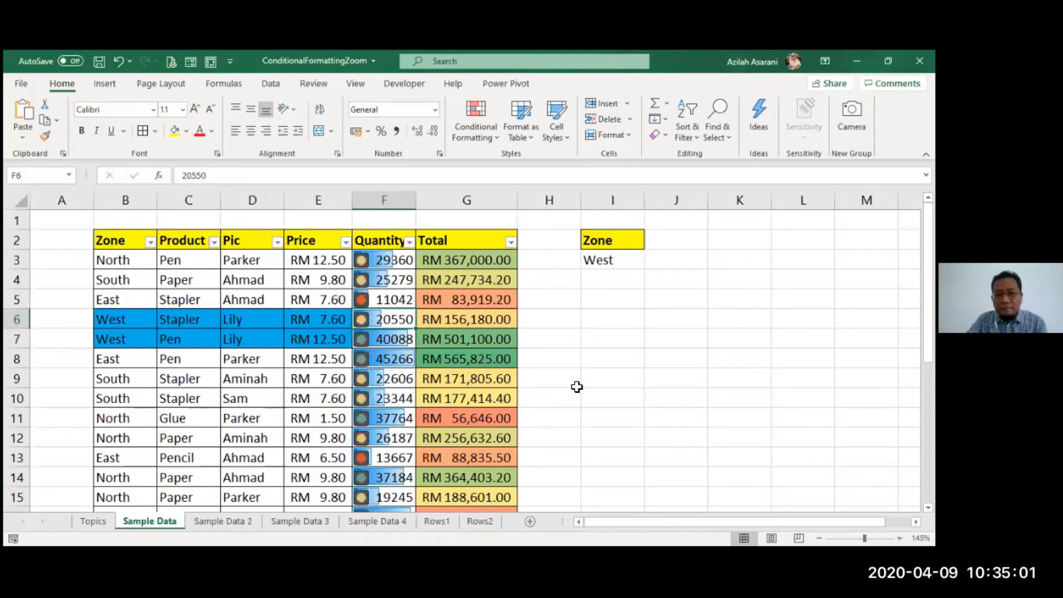
click(410, 358)
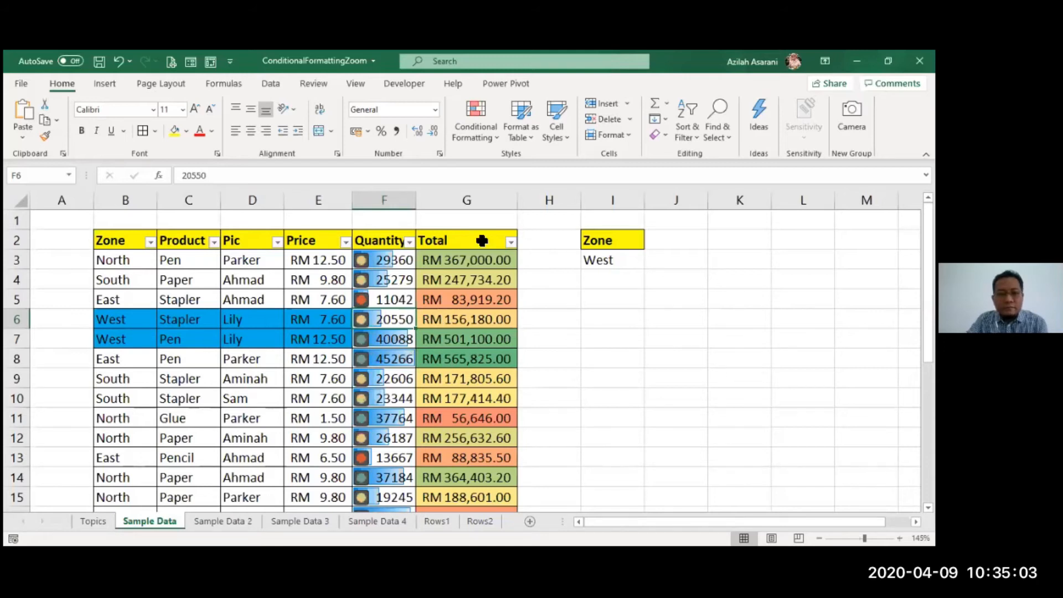
click(463, 311)
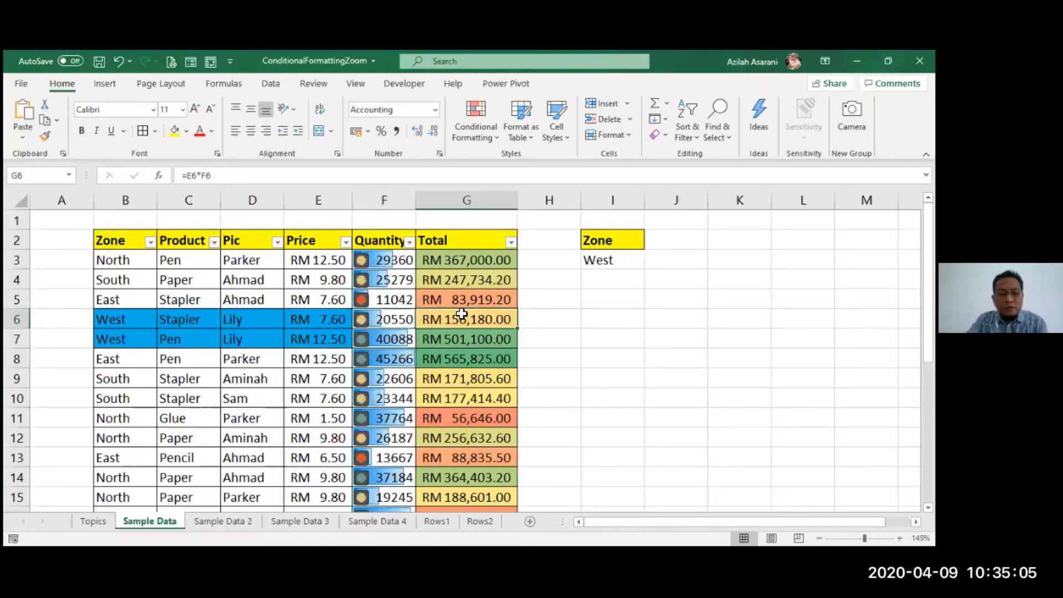
click(437, 346)
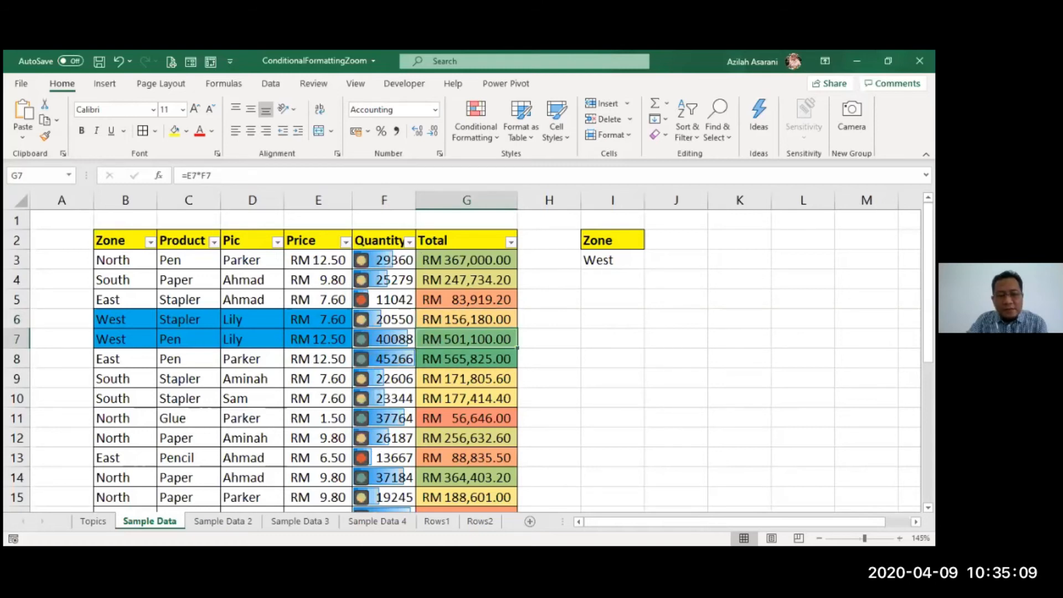
Step: Group Sample Data 2 together with the Sample Data sheet
key(ctrl+Page_Down)
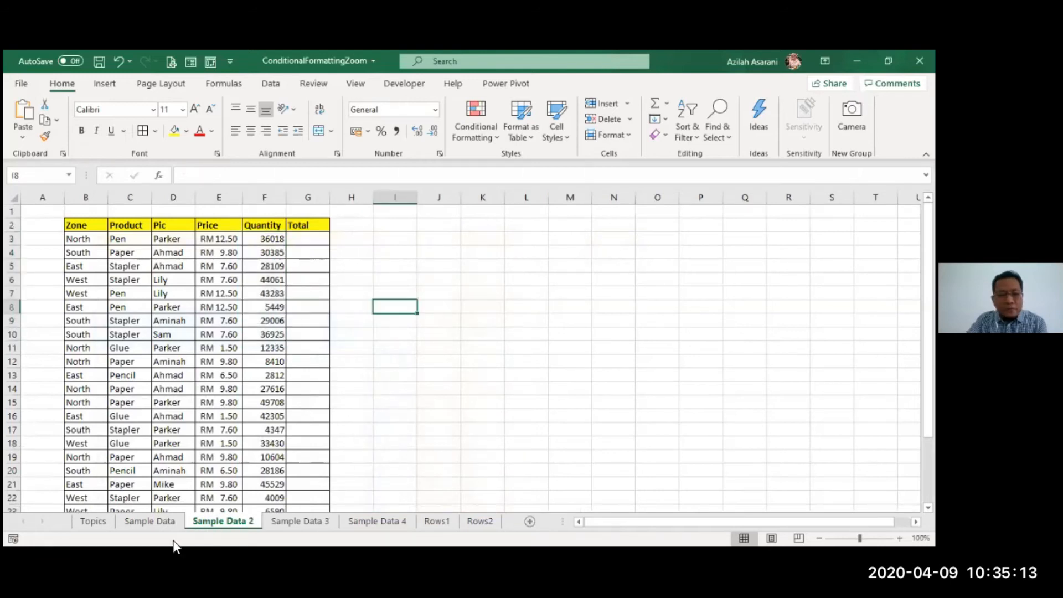
click(167, 524)
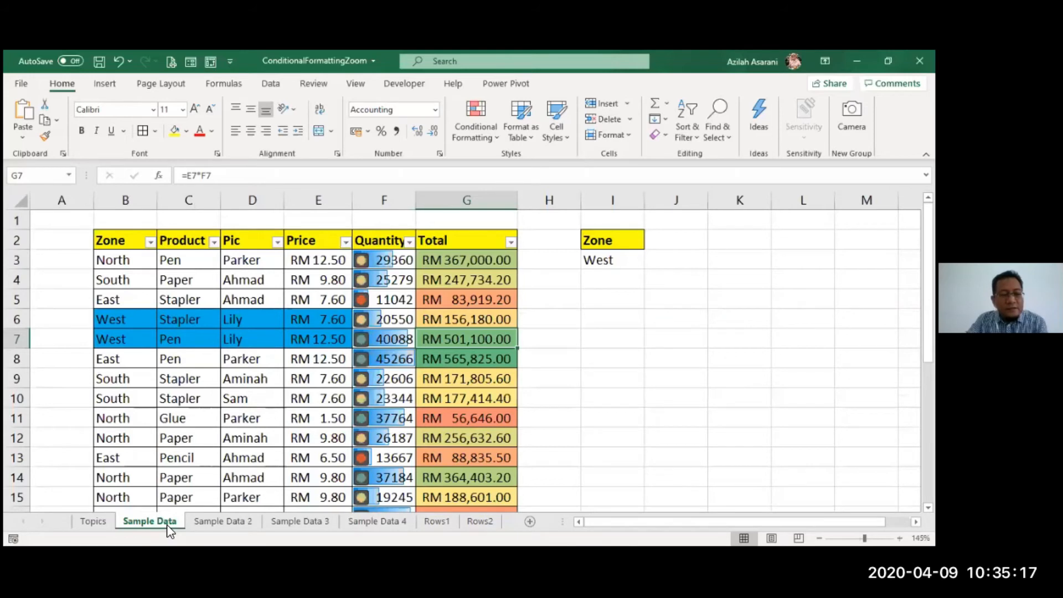
ctrl+click(227, 522)
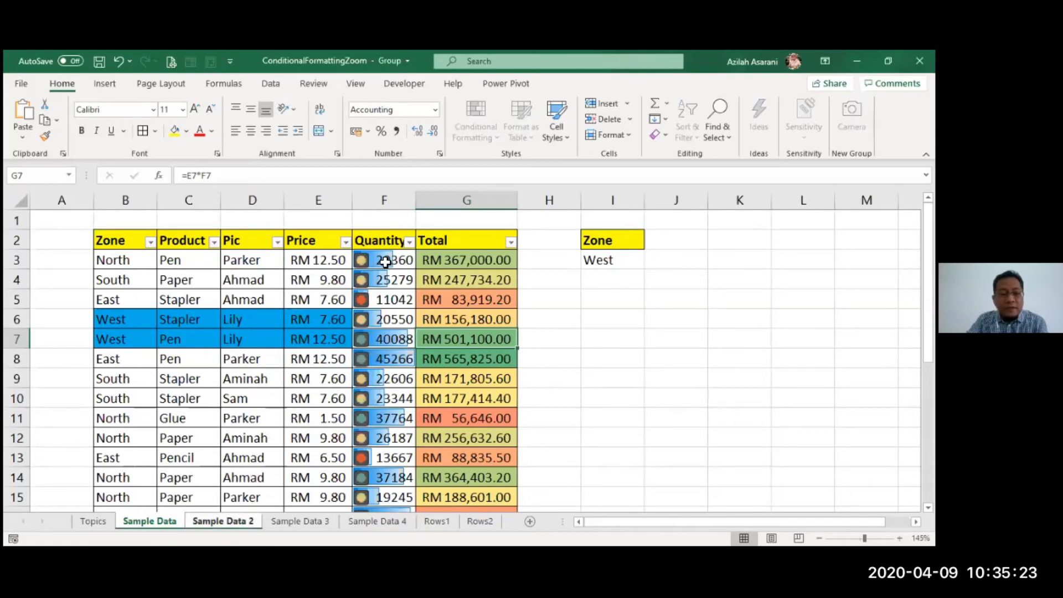
Step: Select the Quantity column from F3 down and fill its formats only across to Sample Data 2
drag(386, 262, 280, 371)
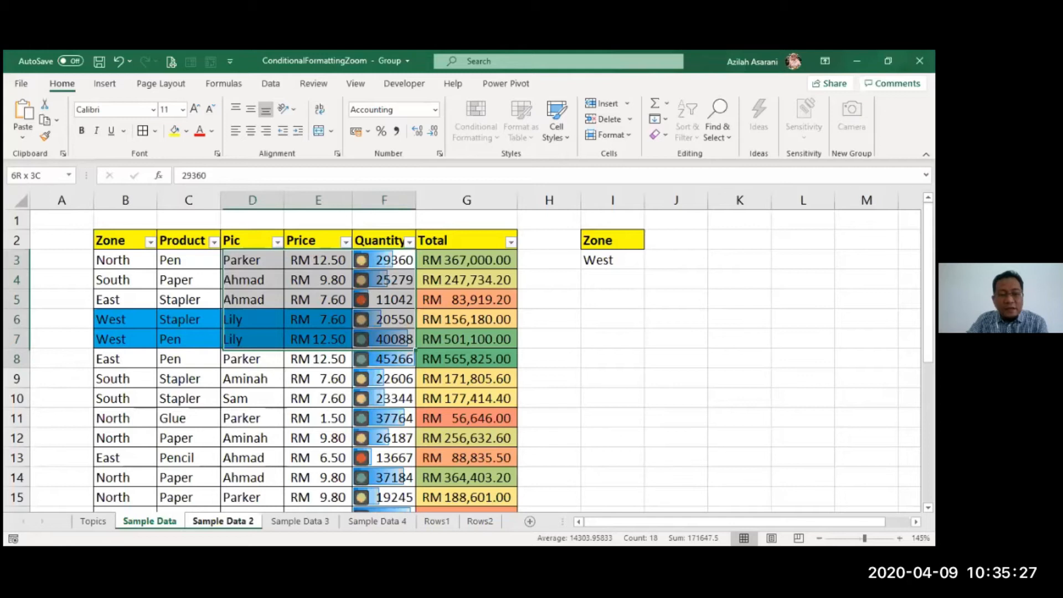
click(383, 260)
key(ctrl+shift+Down)
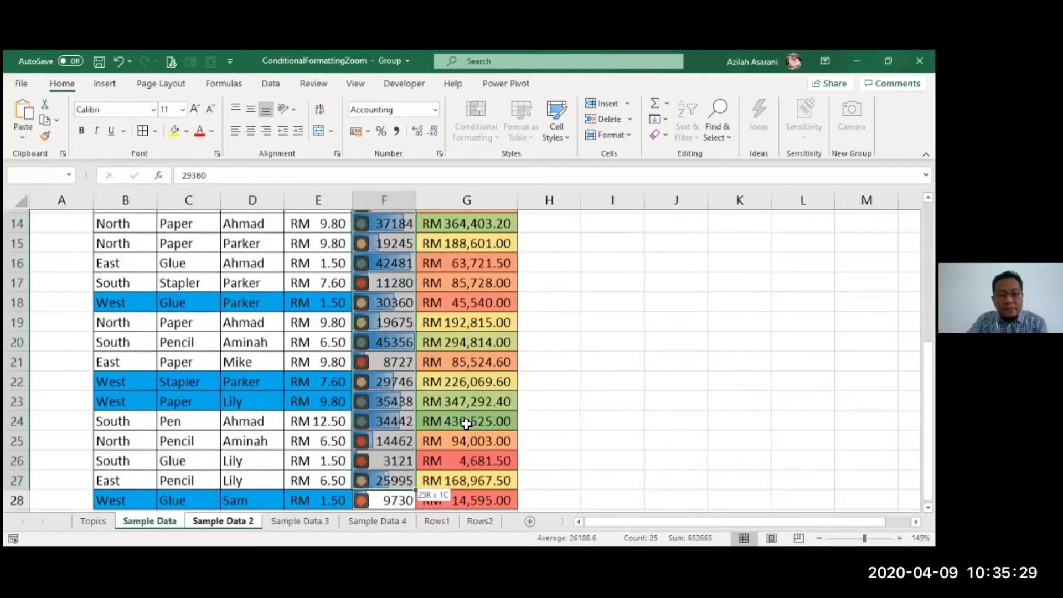
key(ctrl+BackSpace)
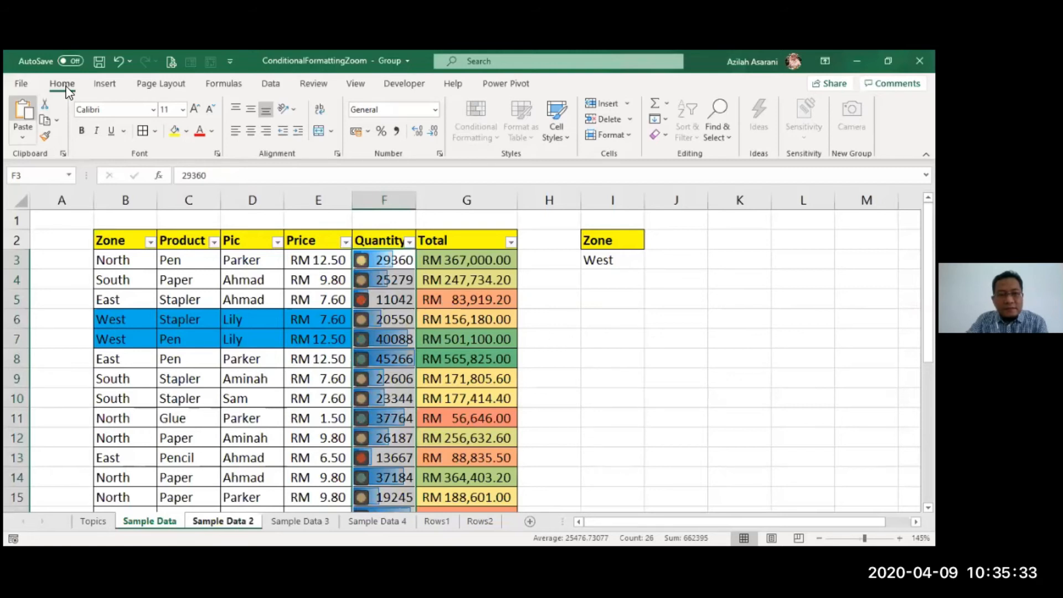
click(667, 120)
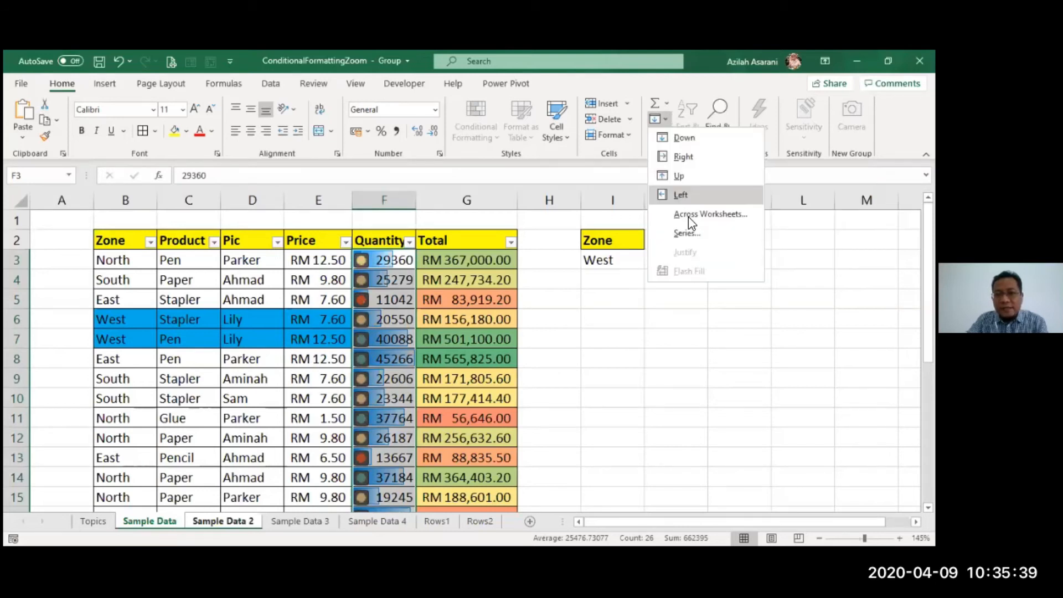
click(688, 217)
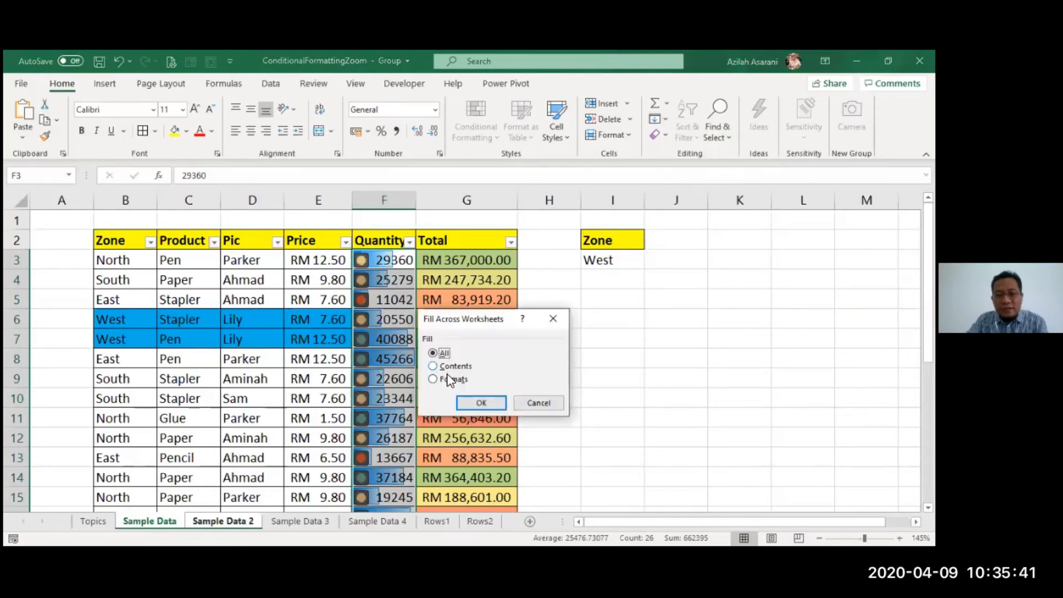
click(447, 379)
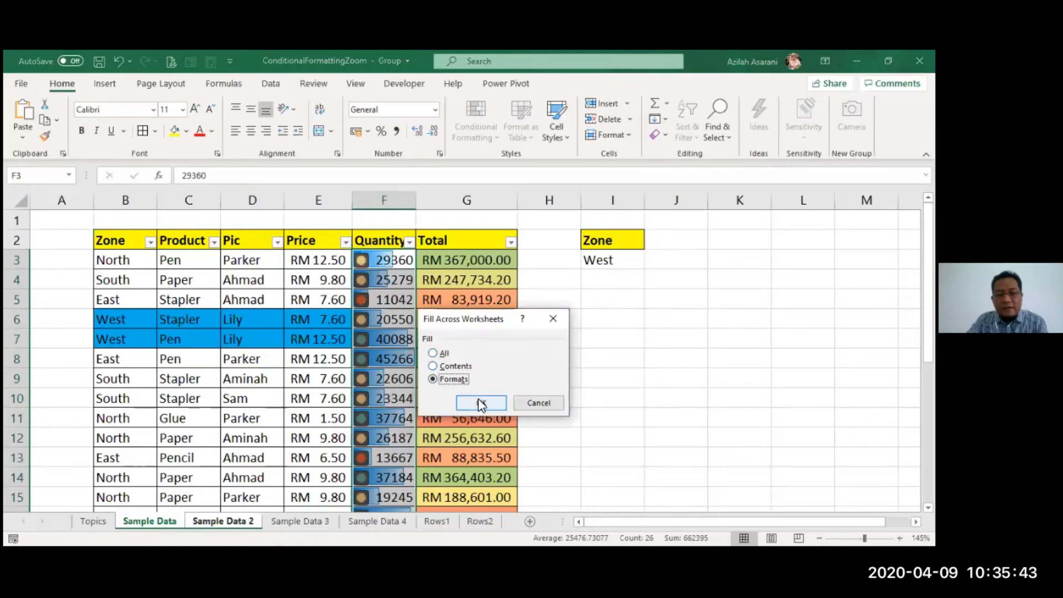
click(477, 403)
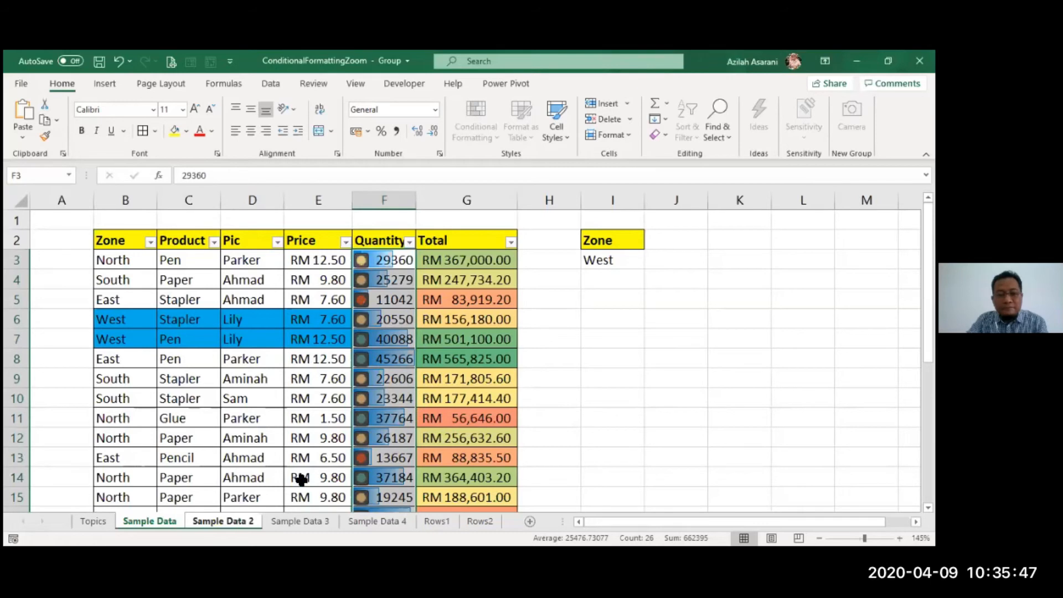
Step: Ungroup the Sample Data and Sample Data 2 sheets
click(147, 522)
right_click(155, 521)
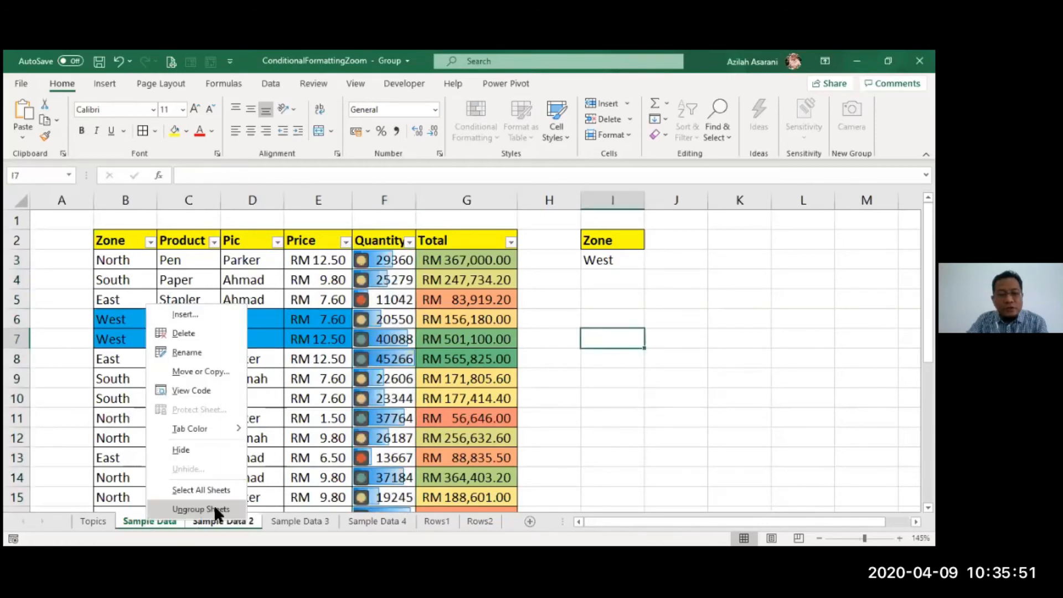
click(214, 506)
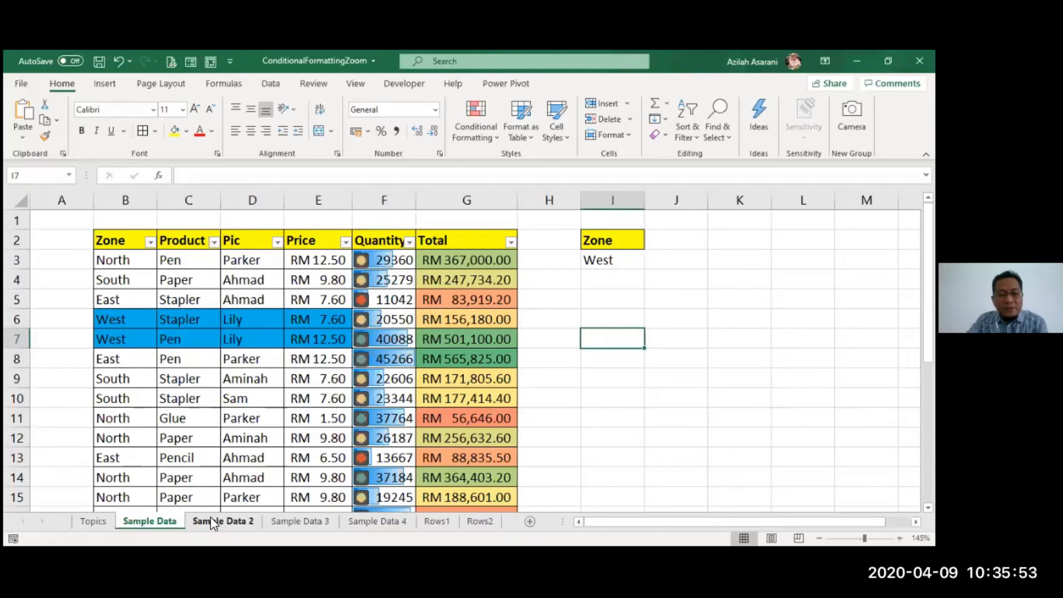
Step: Compare the copied Quantity formatting on Sample Data 2 with the Sample Data sheet
click(211, 520)
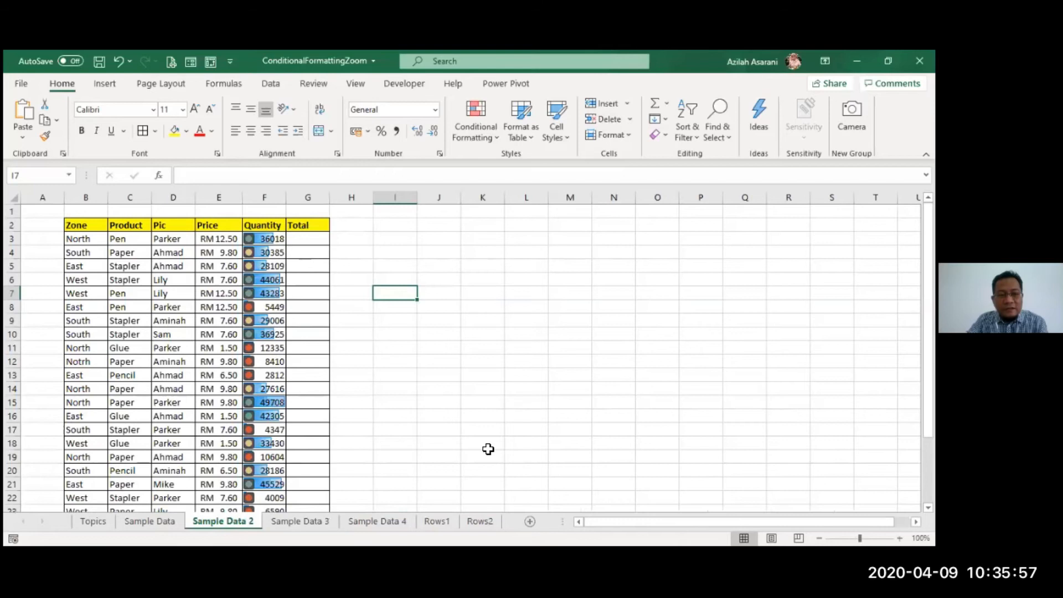
scroll(488, 449, down, 5)
scroll(487, 449, up, 5)
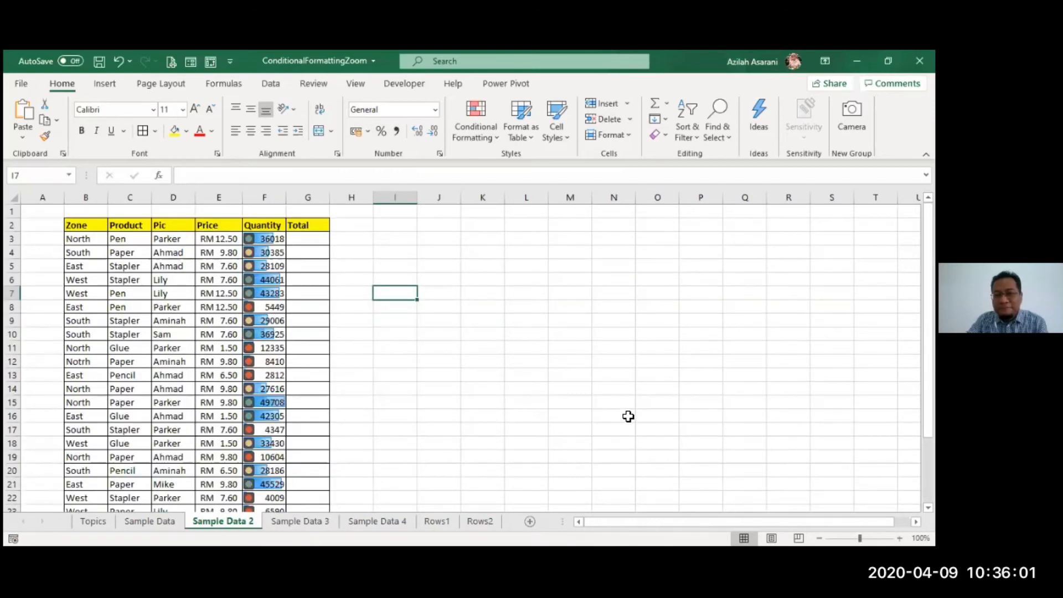
click(364, 401)
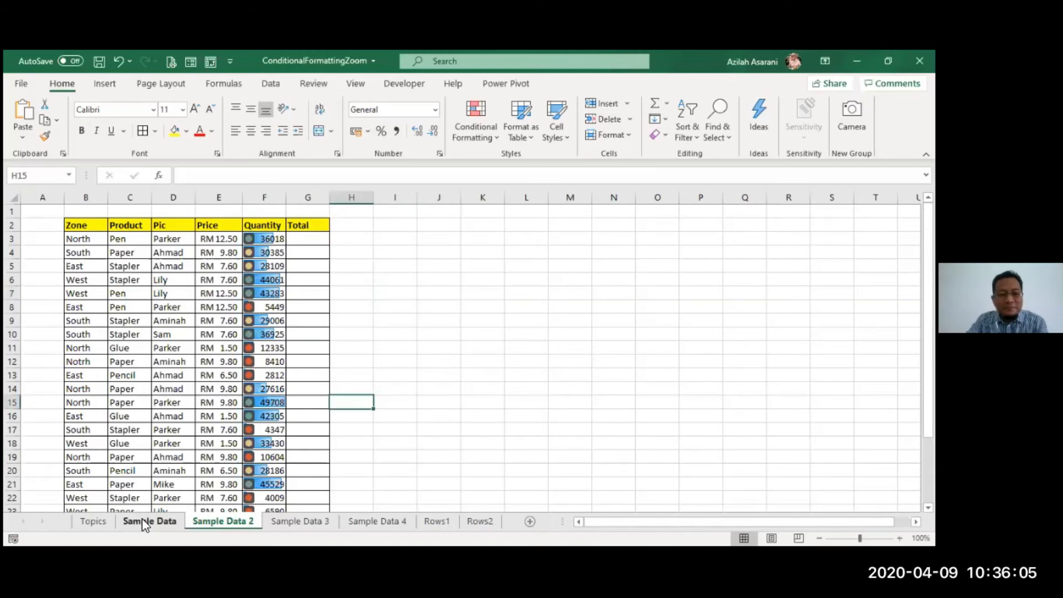
key(ctrl+Page_Up)
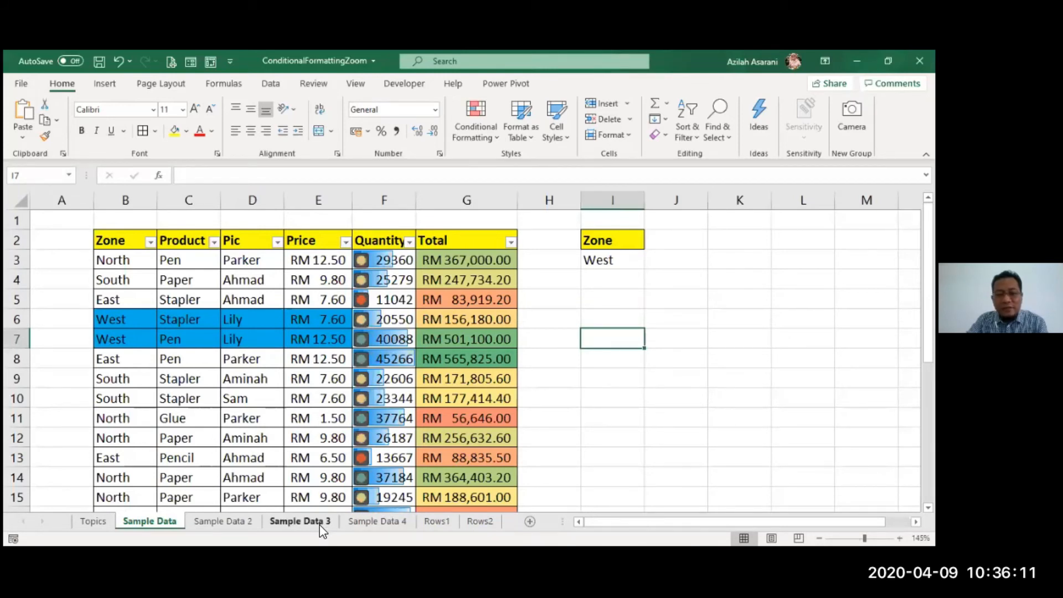
key(ctrl+Page_Down)
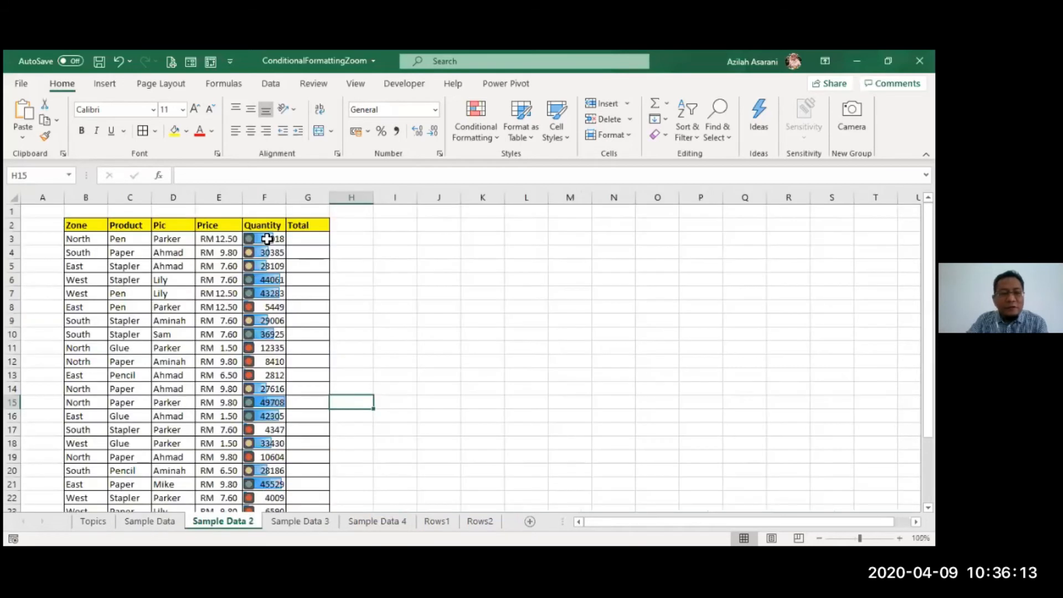
Step: Clear conditional formatting rules from Sample Data 2's Quantity cells F3:F28, then regroup with Sample Data
drag(268, 238, 222, 525)
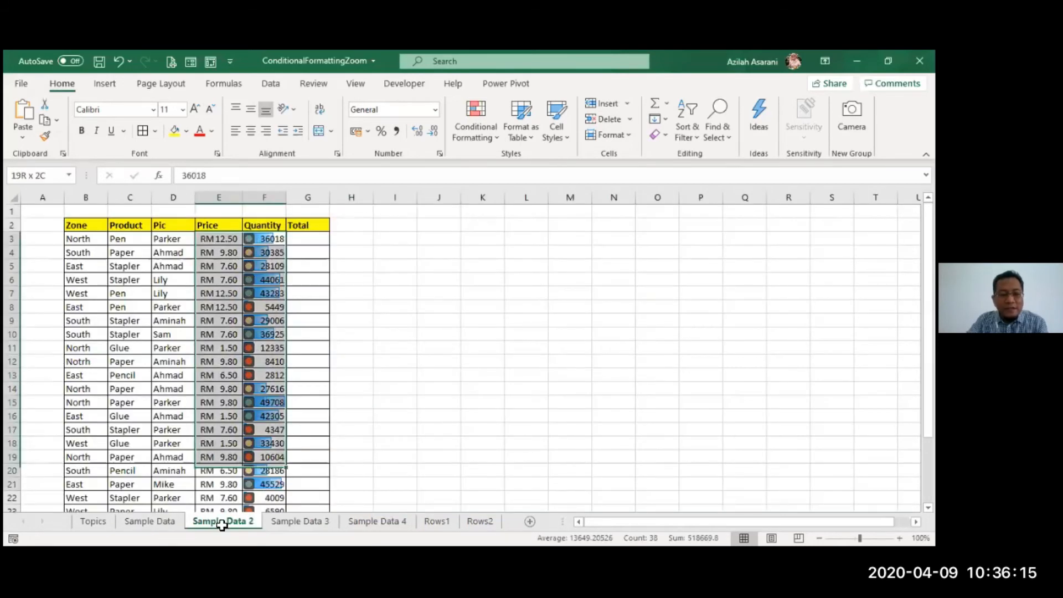
drag(221, 525, 265, 515)
click(476, 132)
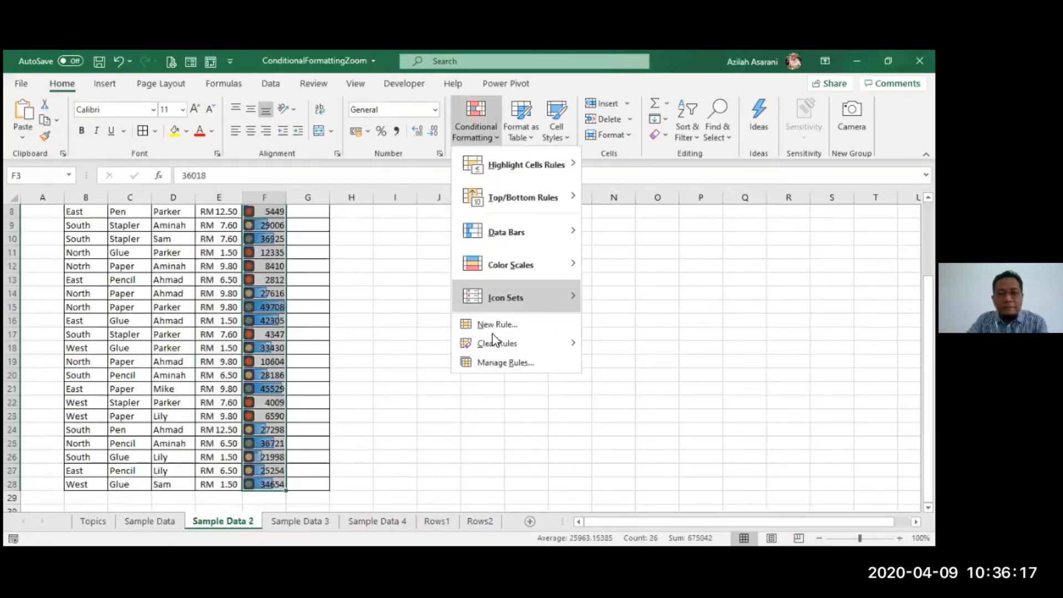
click(631, 343)
click(308, 390)
scroll(184, 420, up, 3)
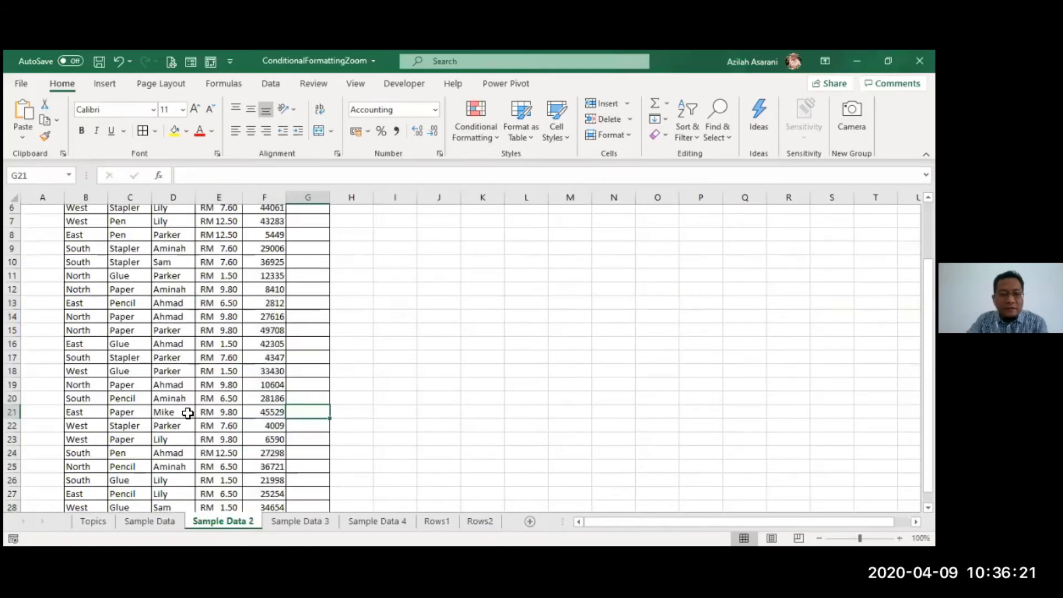
click(171, 522)
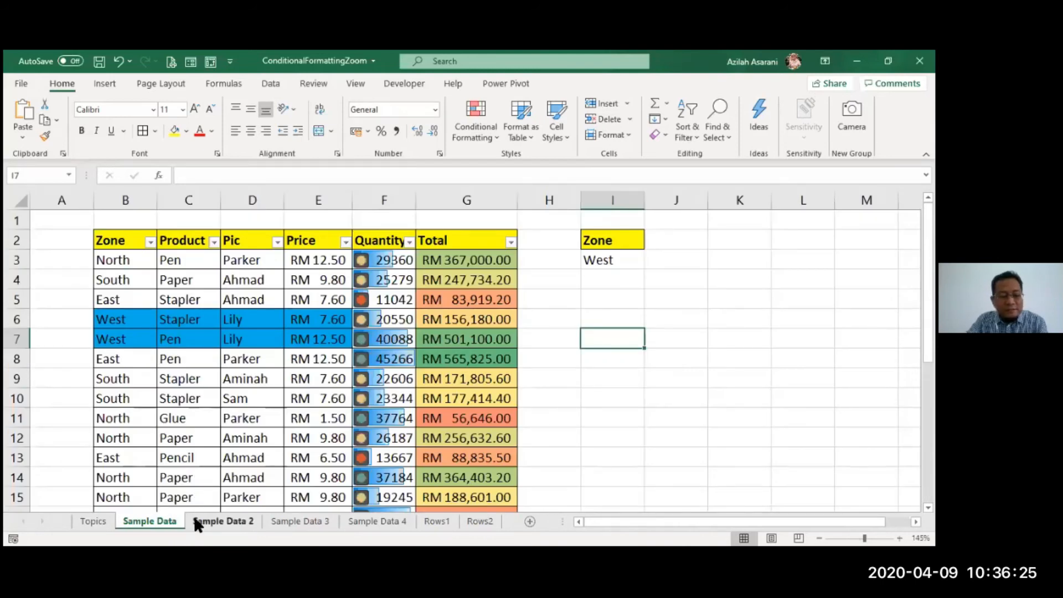
ctrl+click(198, 525)
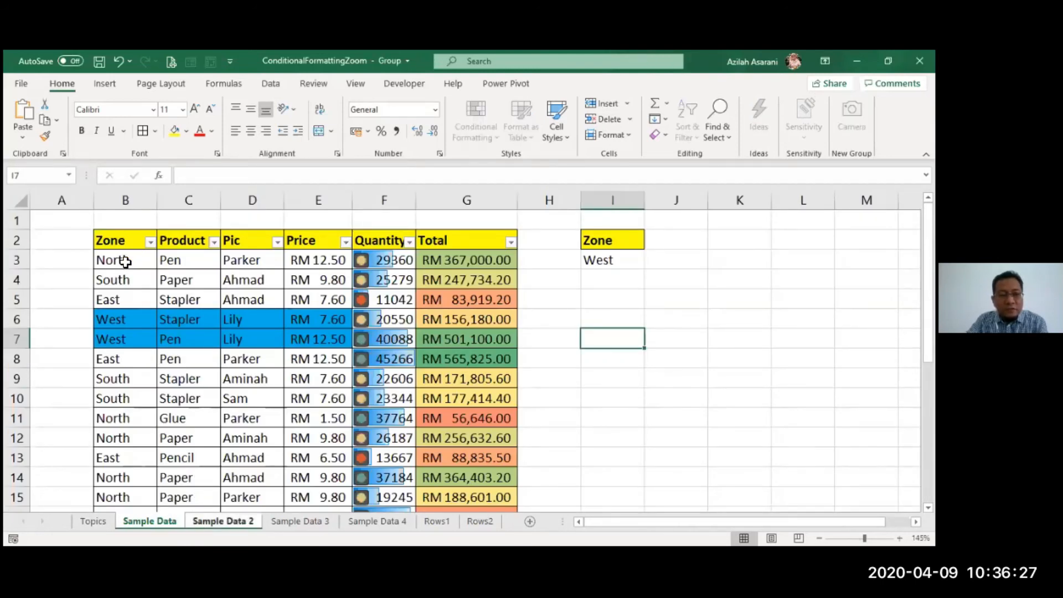
Step: Fill only the formats of B3:G28 across to the grouped Sample Data 2 sheet
drag(125, 260, 462, 480)
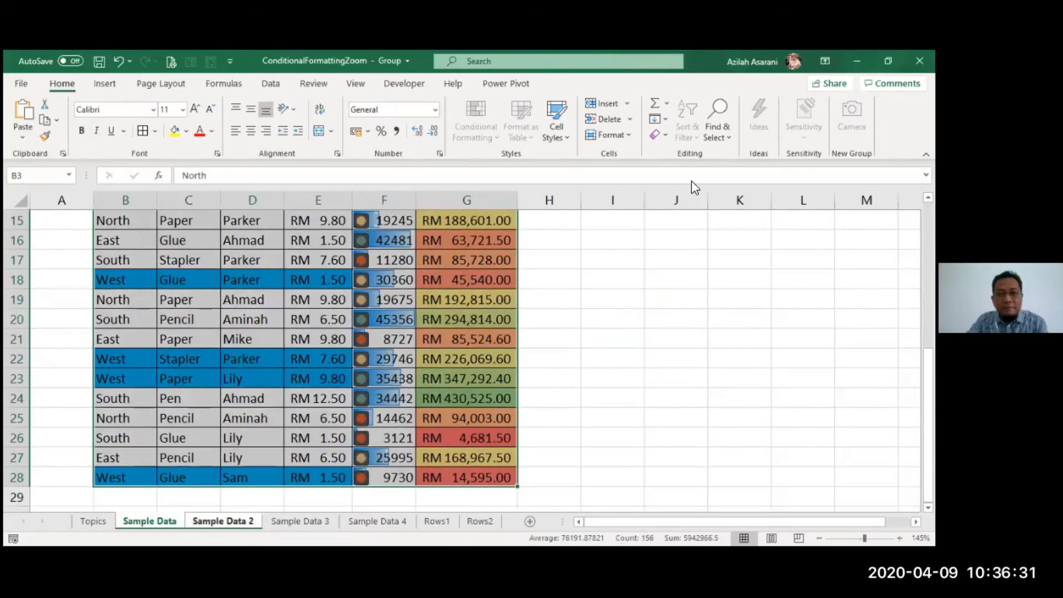
click(660, 118)
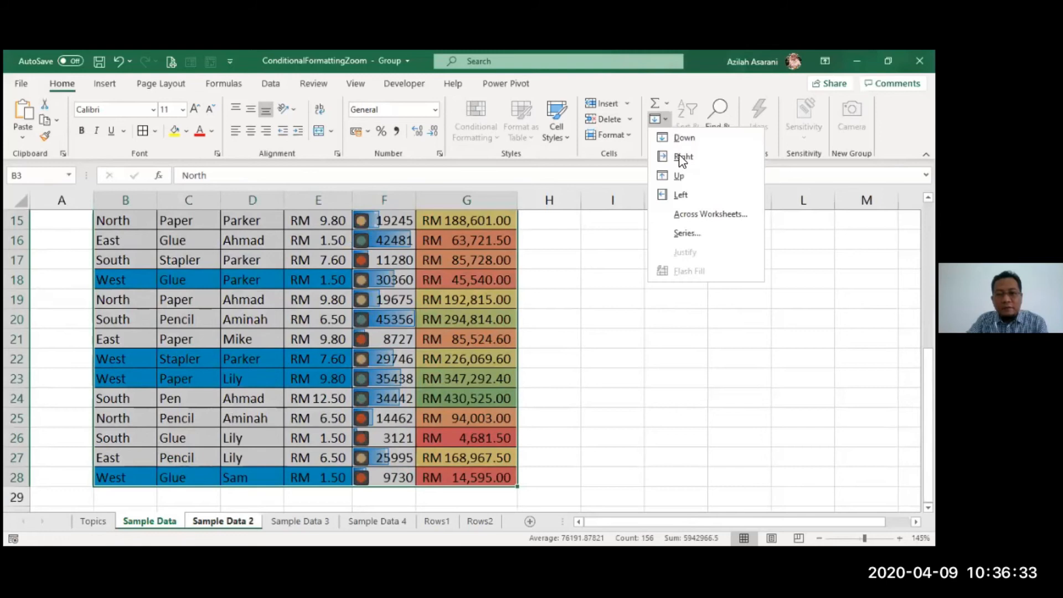
click(679, 213)
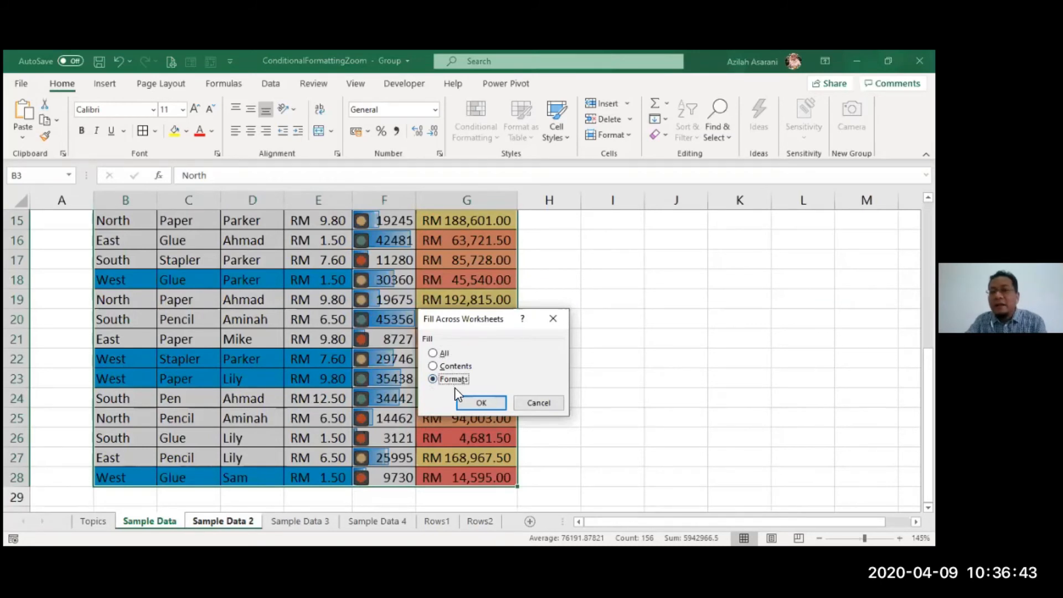
click(481, 403)
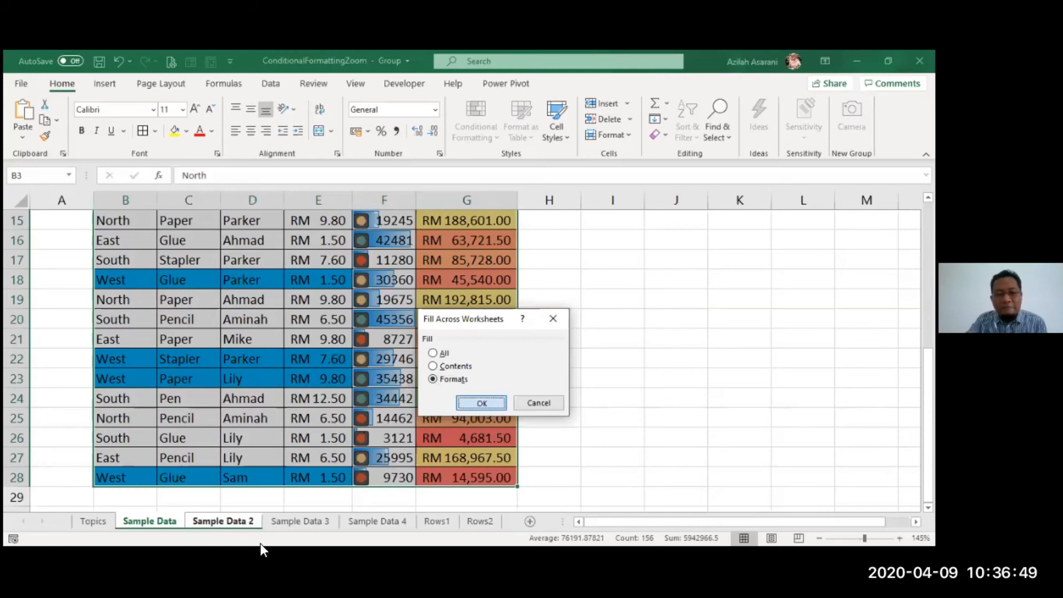
Step: Ungroup the sheets, glance at Sample Data 2, and return to Sample Data
right_click(161, 520)
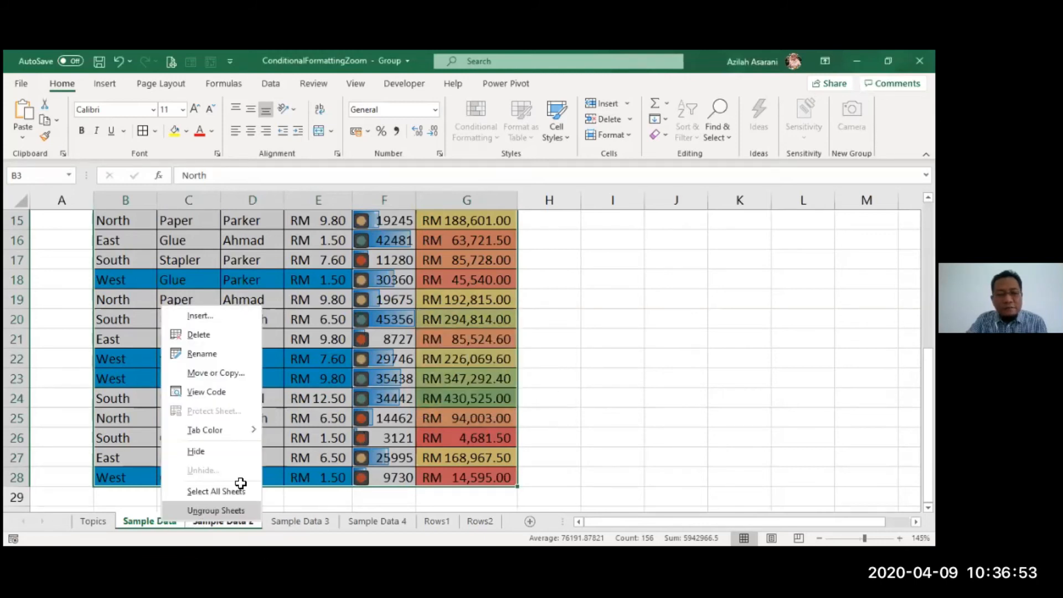
click(216, 510)
click(238, 521)
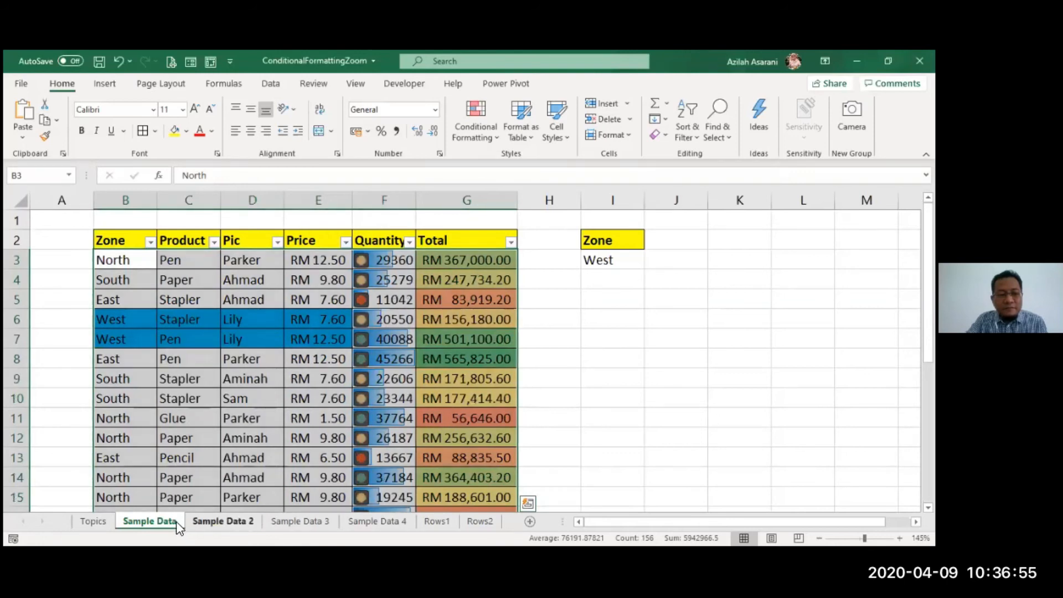
click(152, 522)
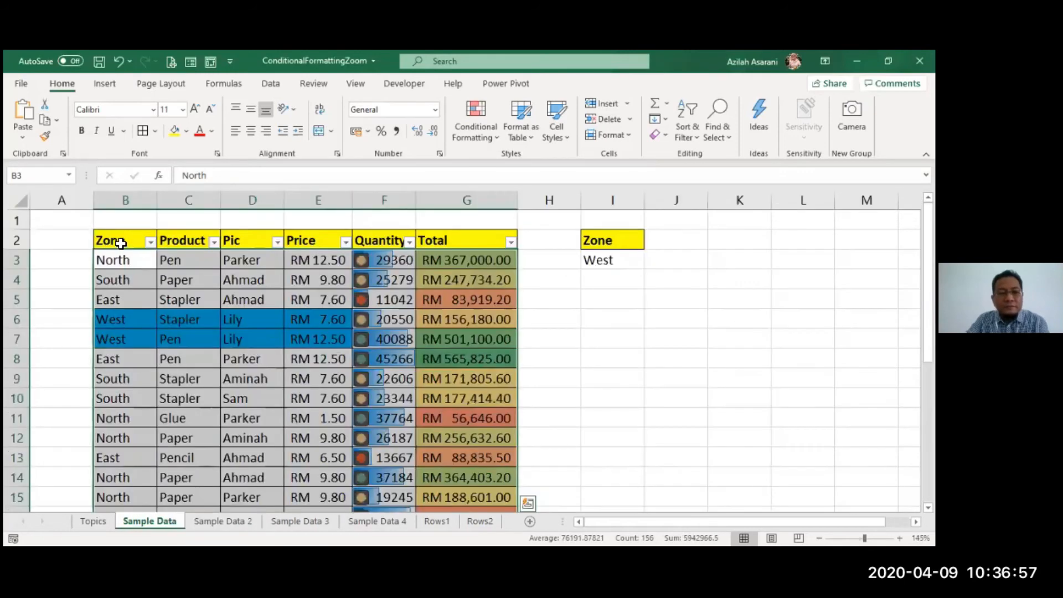
Step: Regroup Sample Data 2 and fill the table's formats only from B3 down across worksheets
drag(121, 263, 465, 510)
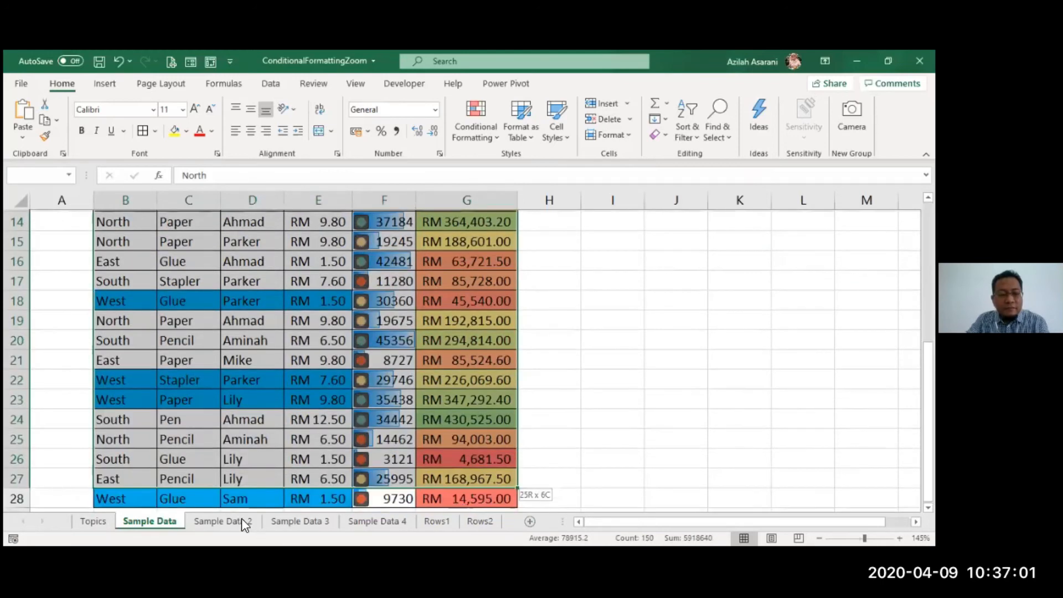
ctrl+click(241, 521)
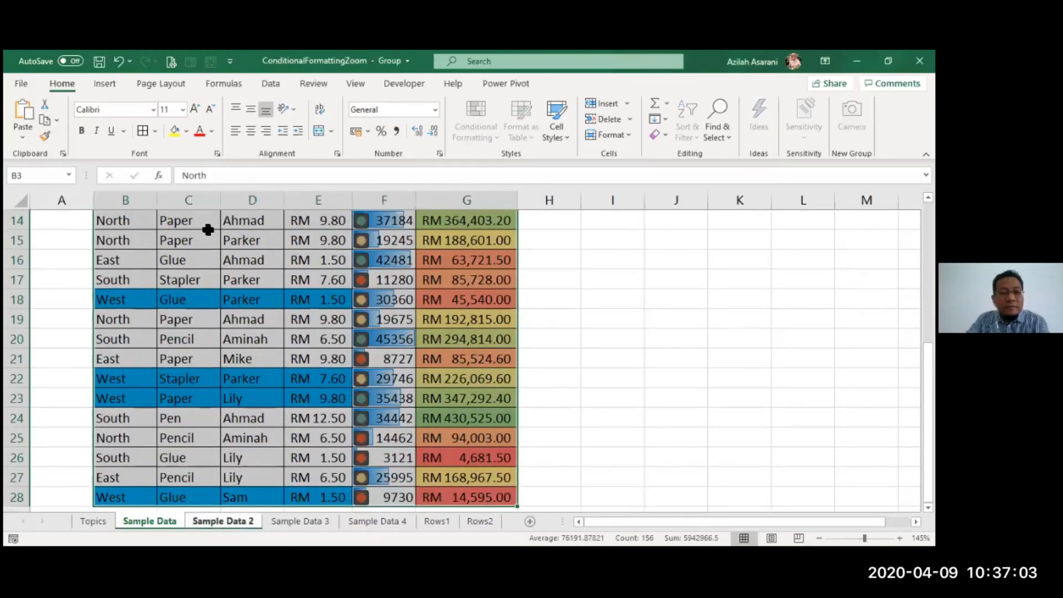
scroll(238, 279, up, 5)
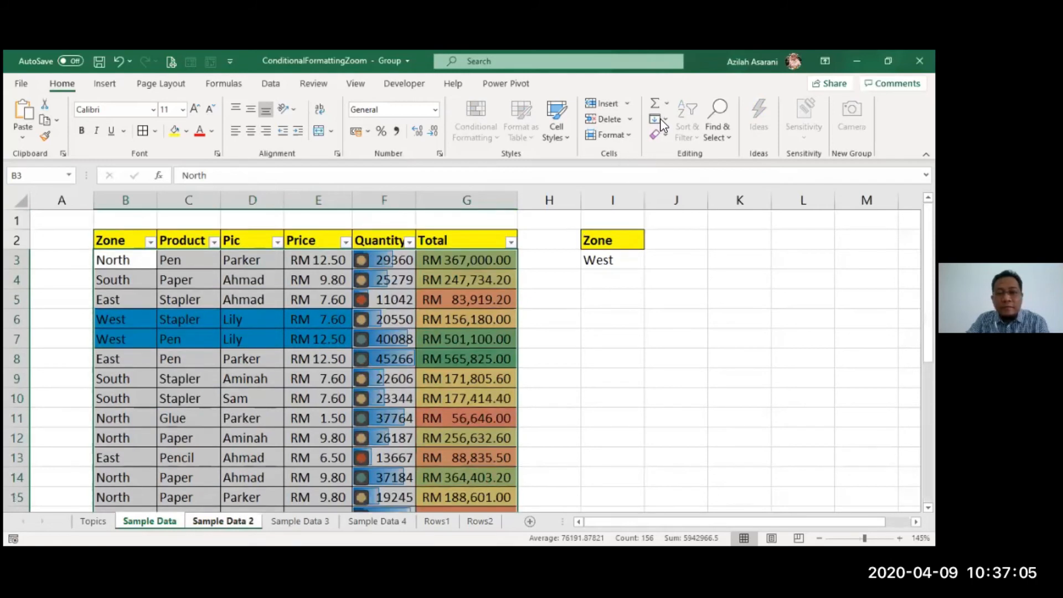
click(658, 119)
click(687, 198)
click(455, 381)
click(465, 401)
click(318, 359)
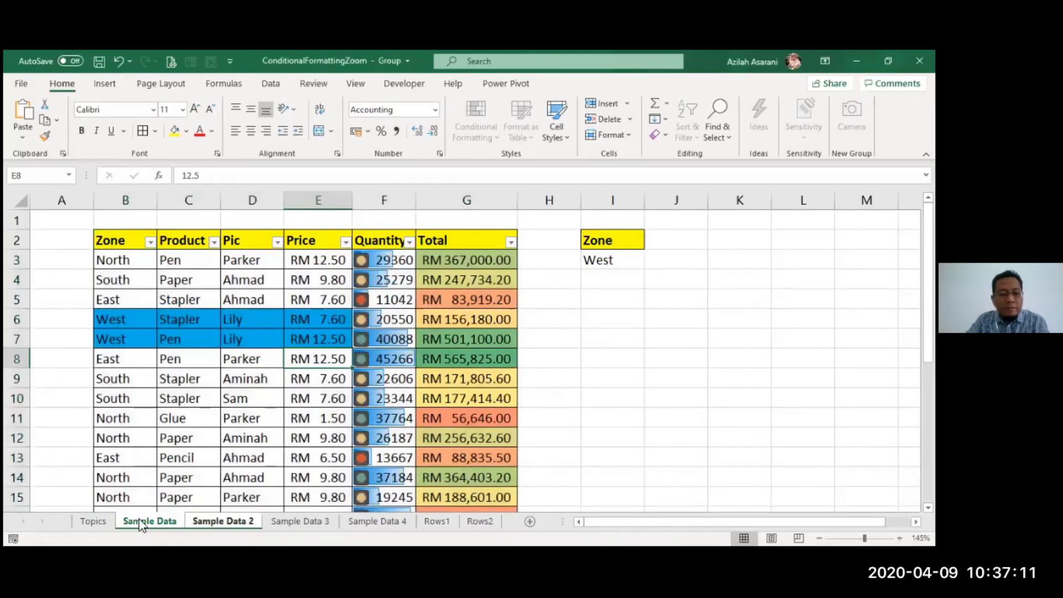
Step: Ungroup via Sample Data 2, then on Sample Data select the Zone heading and West
click(201, 523)
click(146, 519)
click(131, 282)
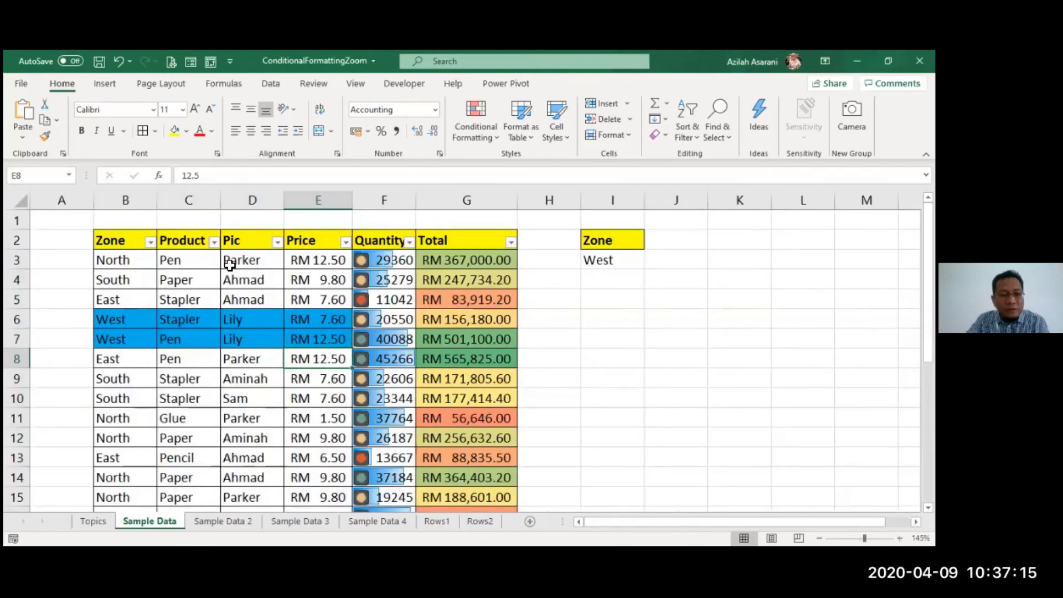
click(603, 244)
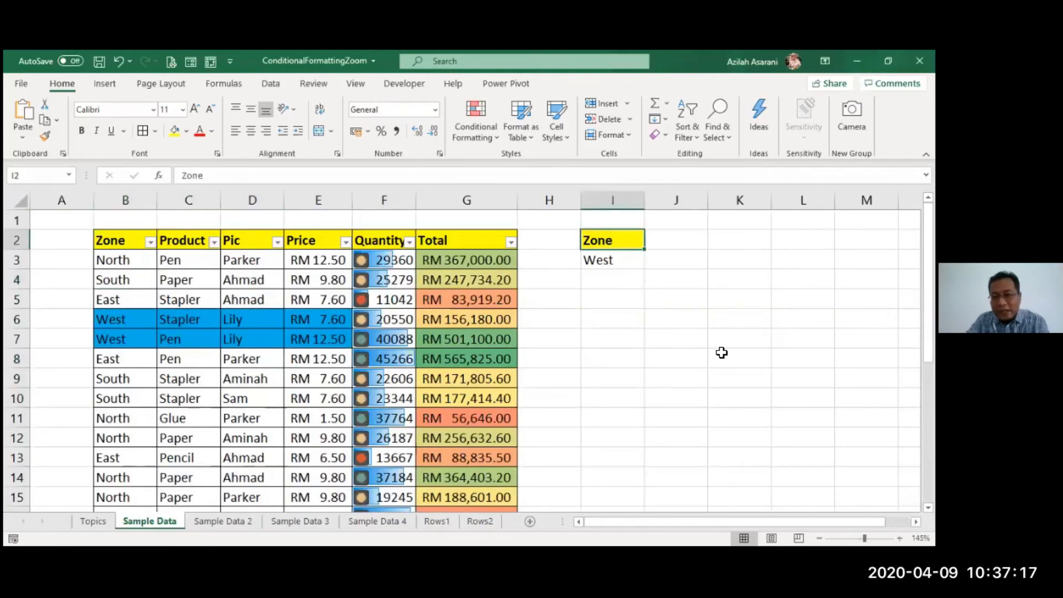
key(shift+Down)
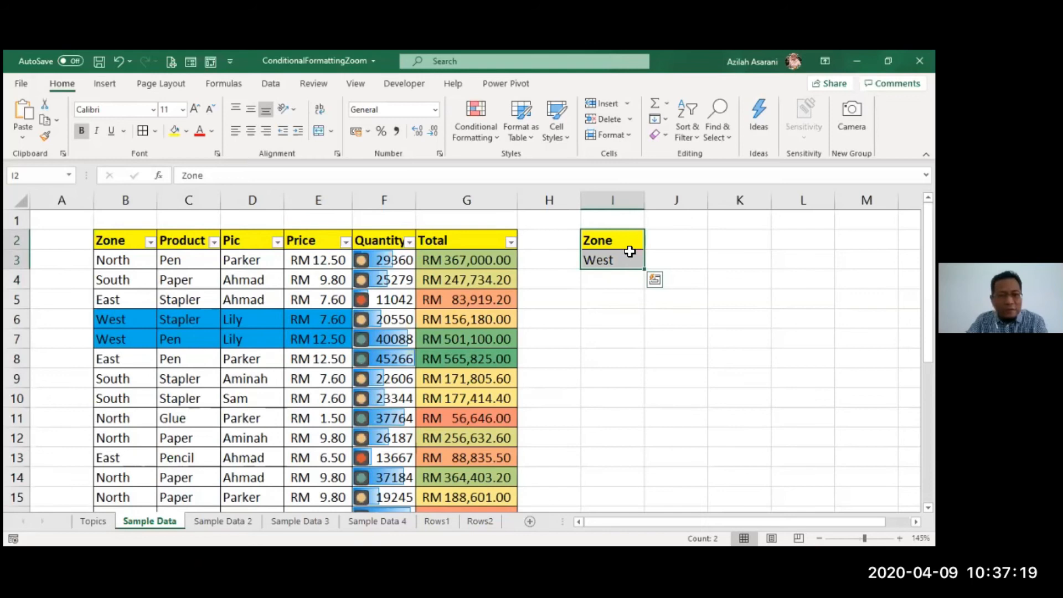
click(555, 335)
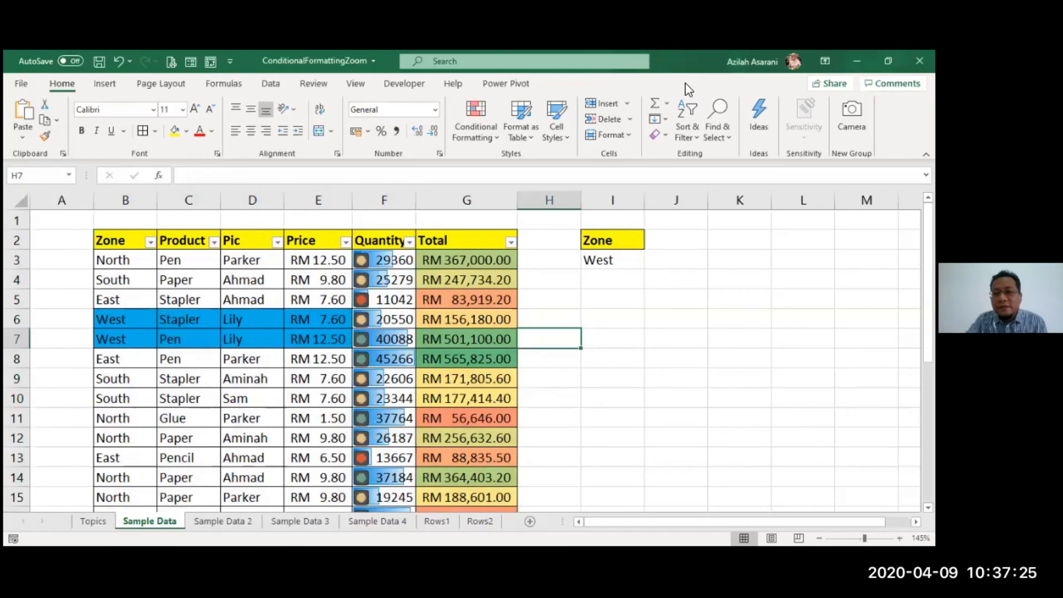
key(alt+Tab)
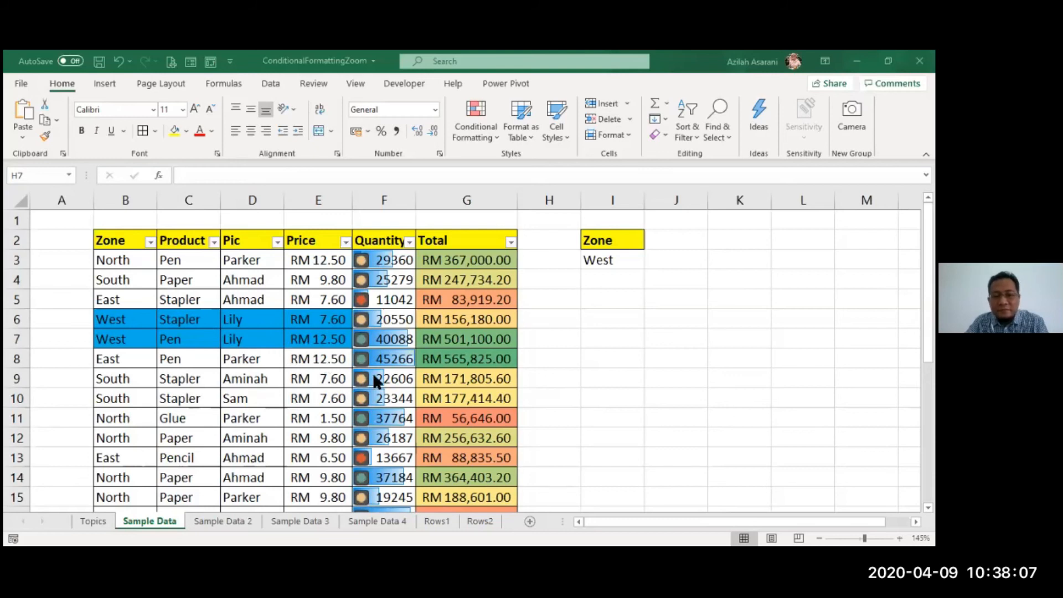
click(417, 528)
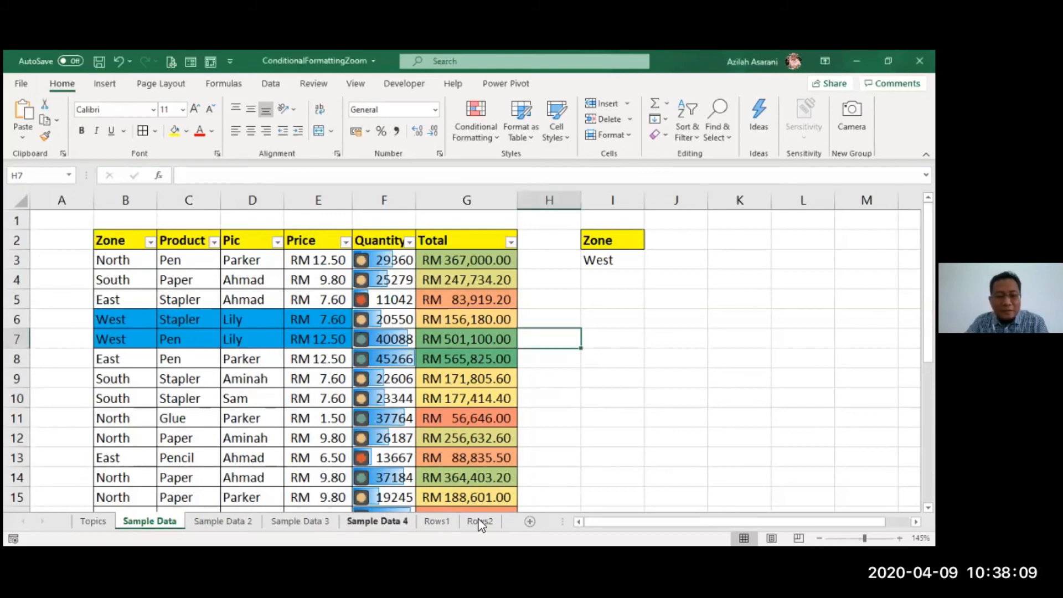
Step: Look through the Rows1 and Rows2 sheets and add a new blank sheet
click(448, 524)
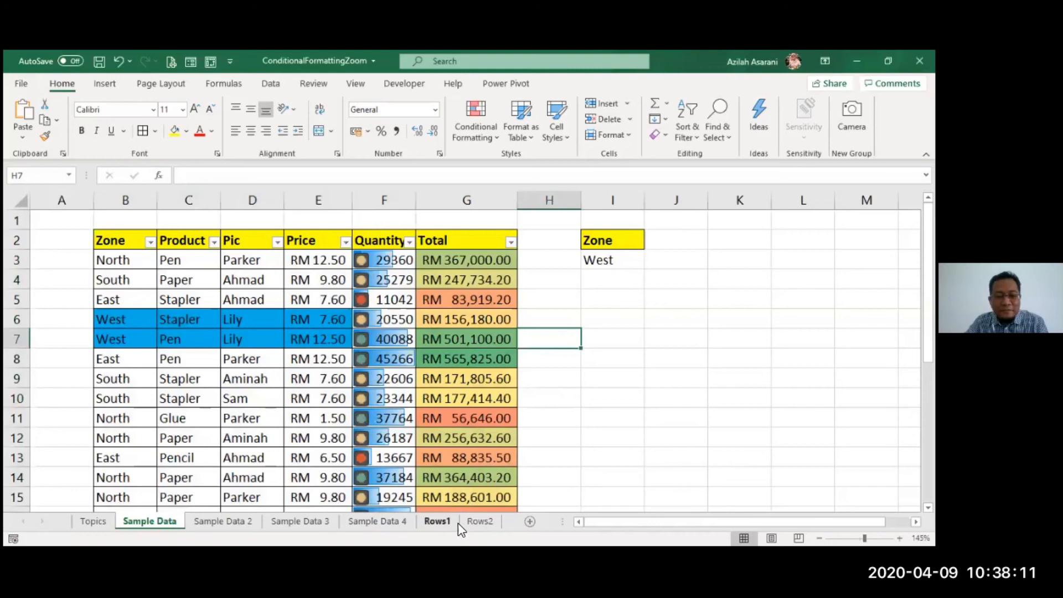
click(497, 520)
click(528, 521)
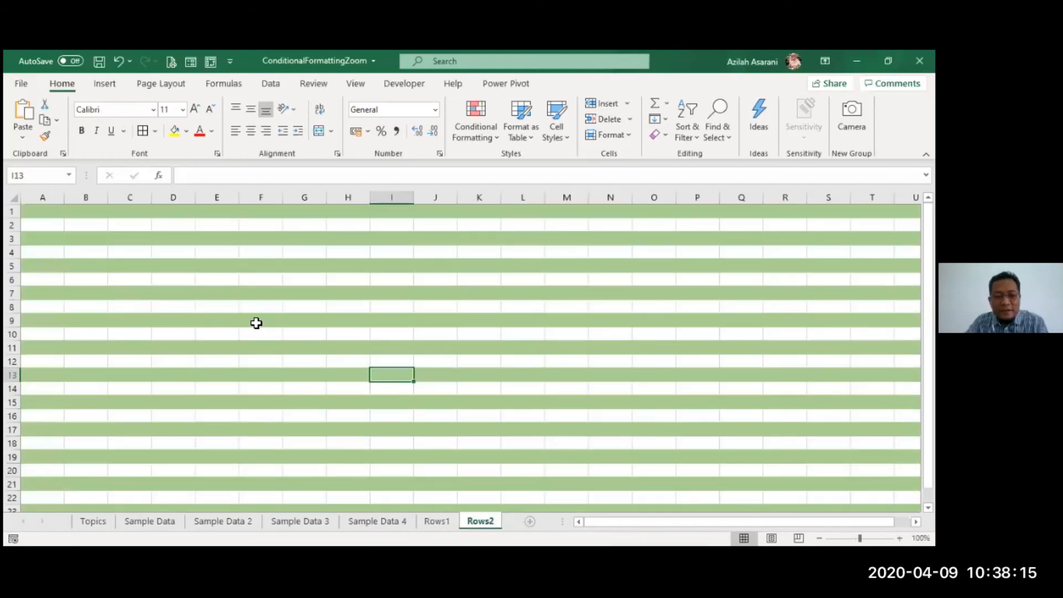
click(256, 324)
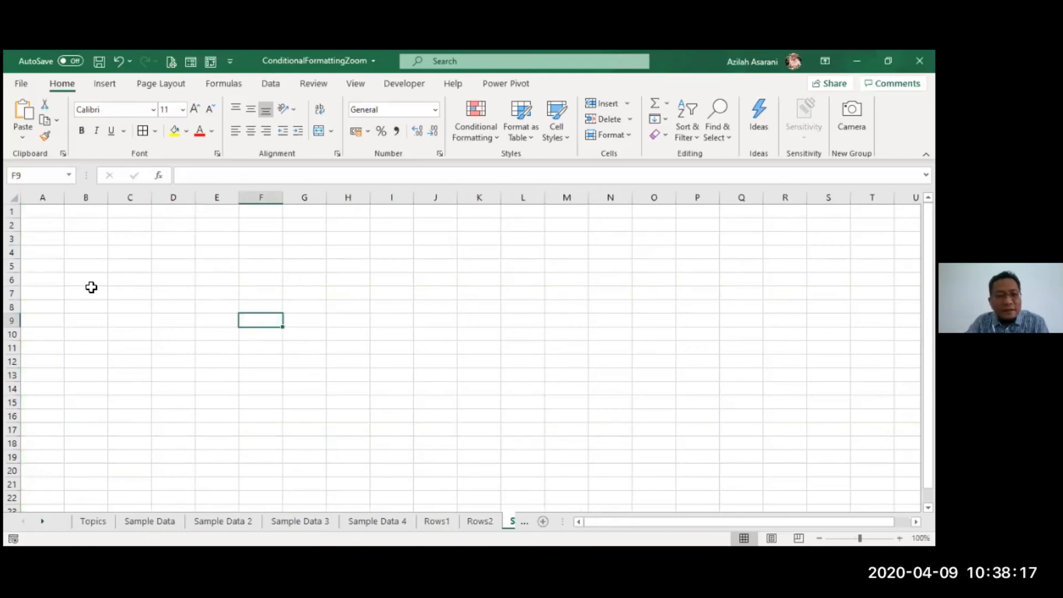
scroll(144, 265, up, 4)
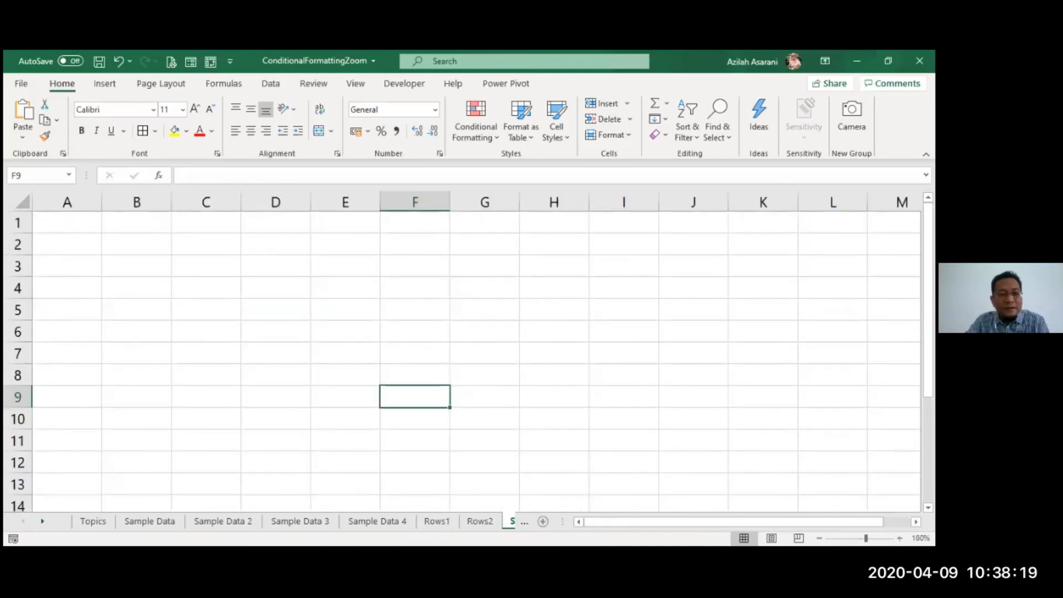
Step: Enter =ISODD(ROW()) in A1 and fill it down column A to A14
click(57, 223)
text(=)
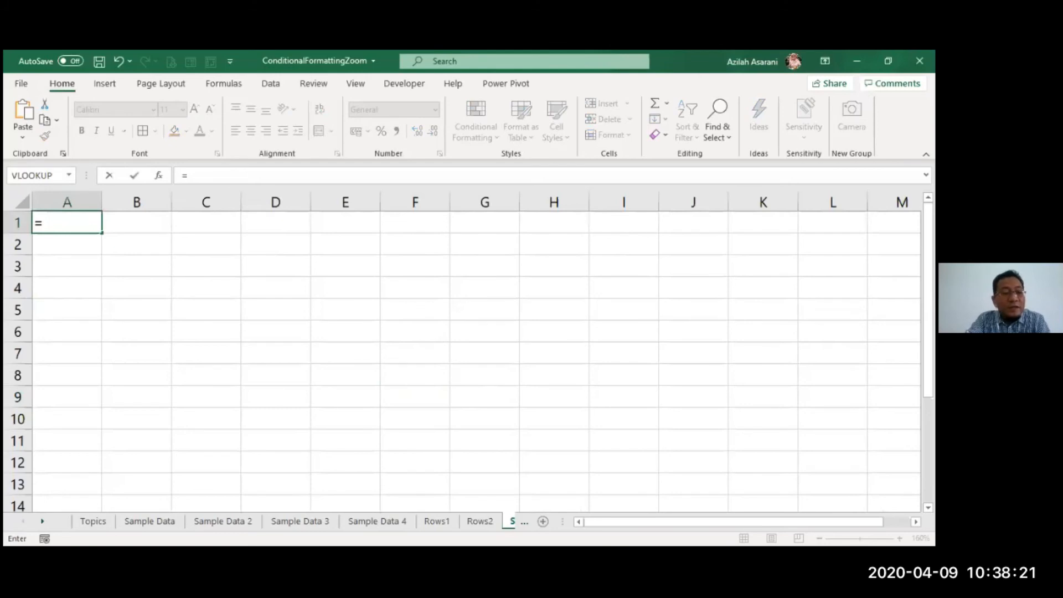
text(id)
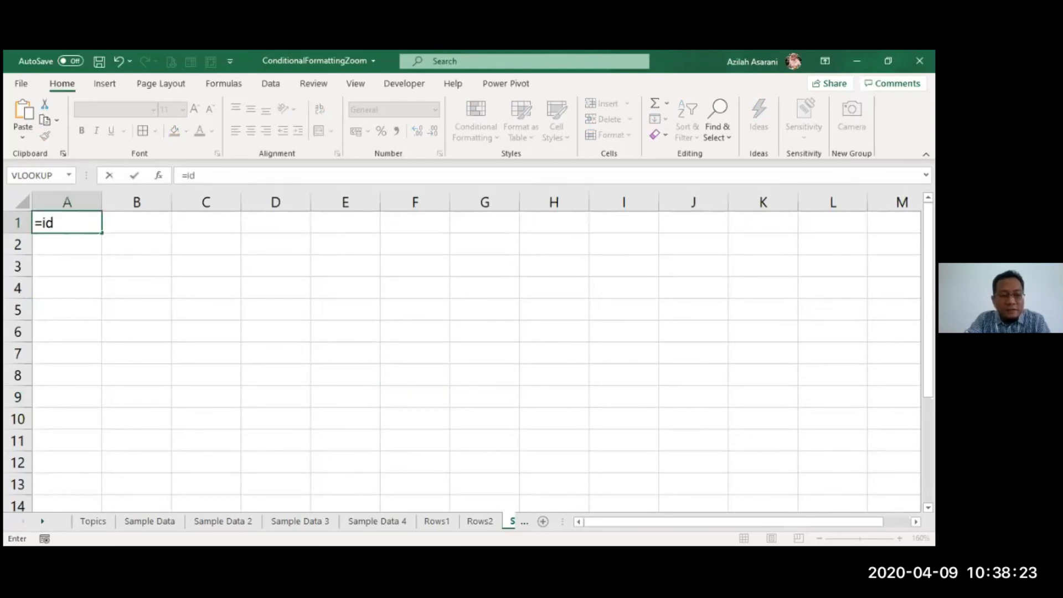
key(BackSpace)
key(BackSpace)
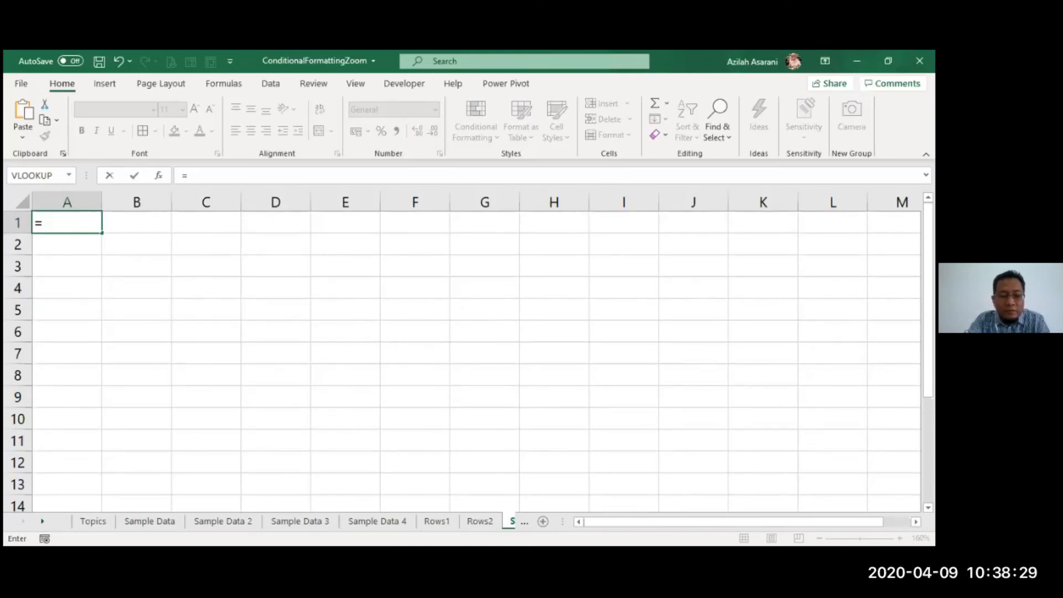
text(isodd(row)
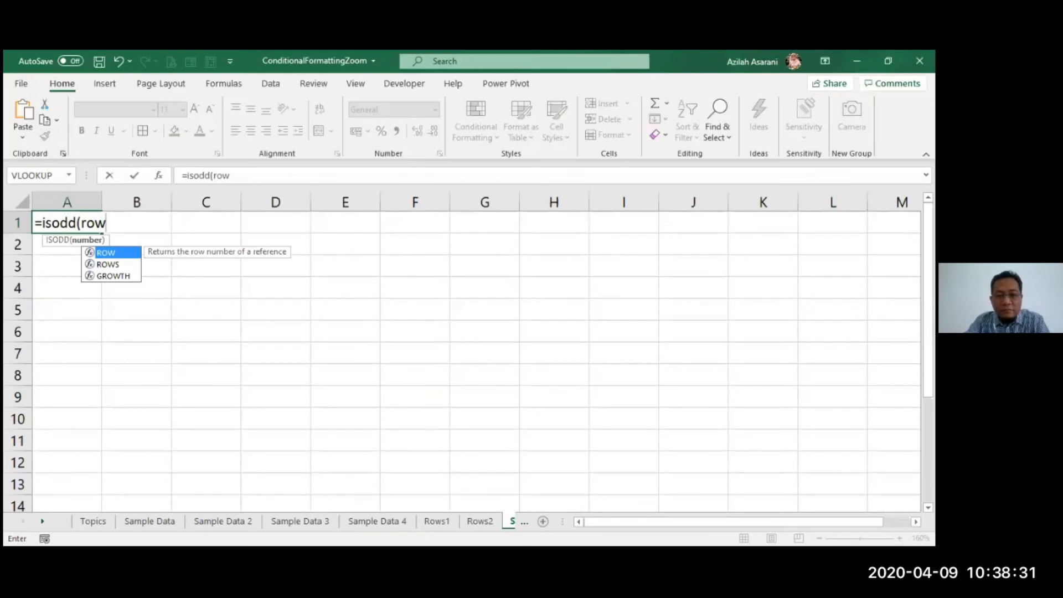
text(()))
key(Return)
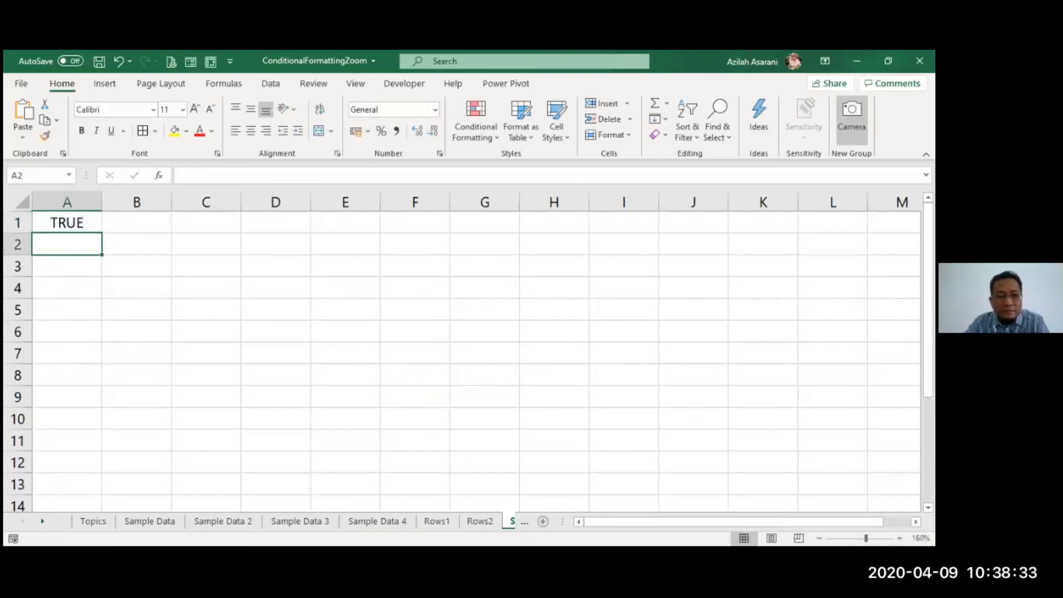
click(86, 223)
drag(105, 232, 83, 503)
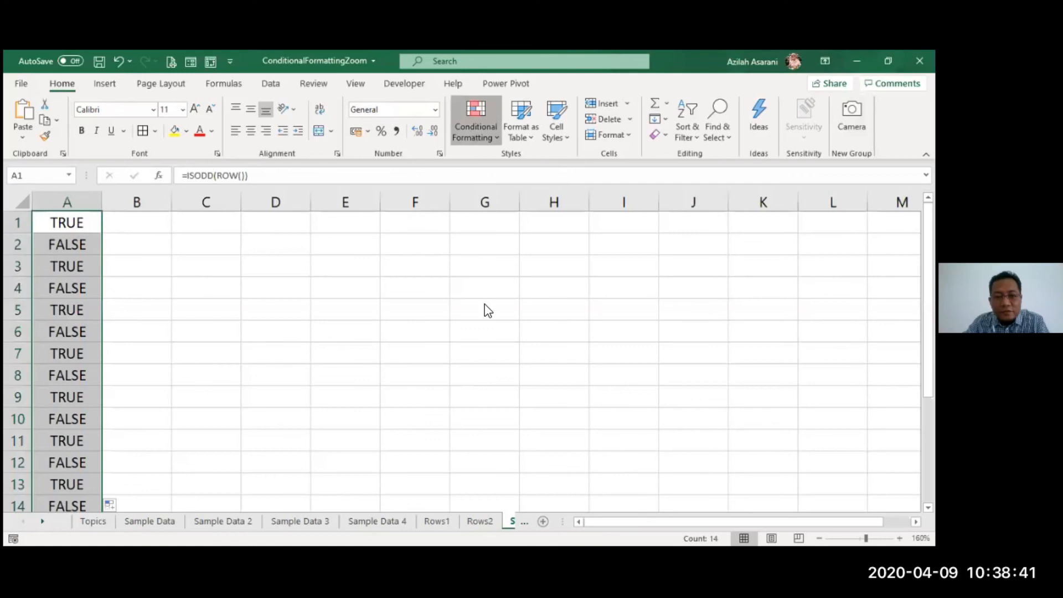
Step: Start a formula-based conditional rule =isodd(row()) for the entire sheet
click(470, 130)
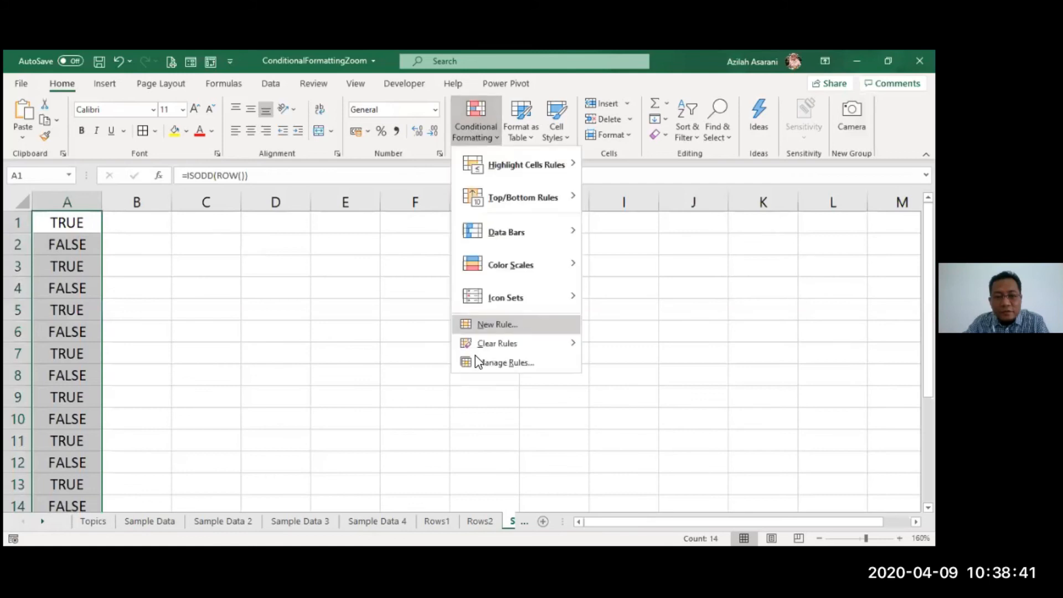
click(21, 200)
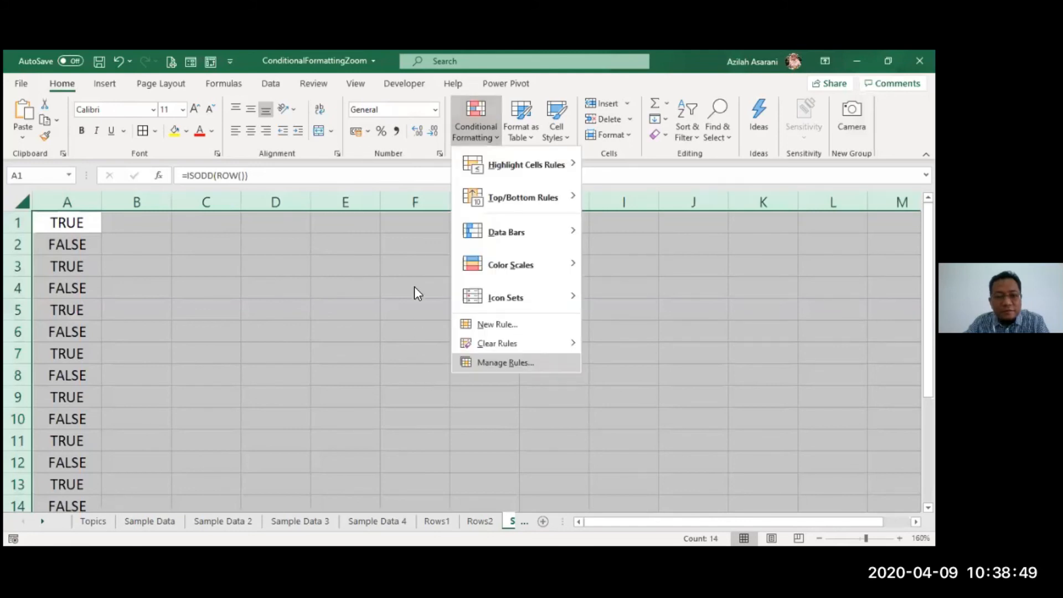
drag(426, 263, 264, 242)
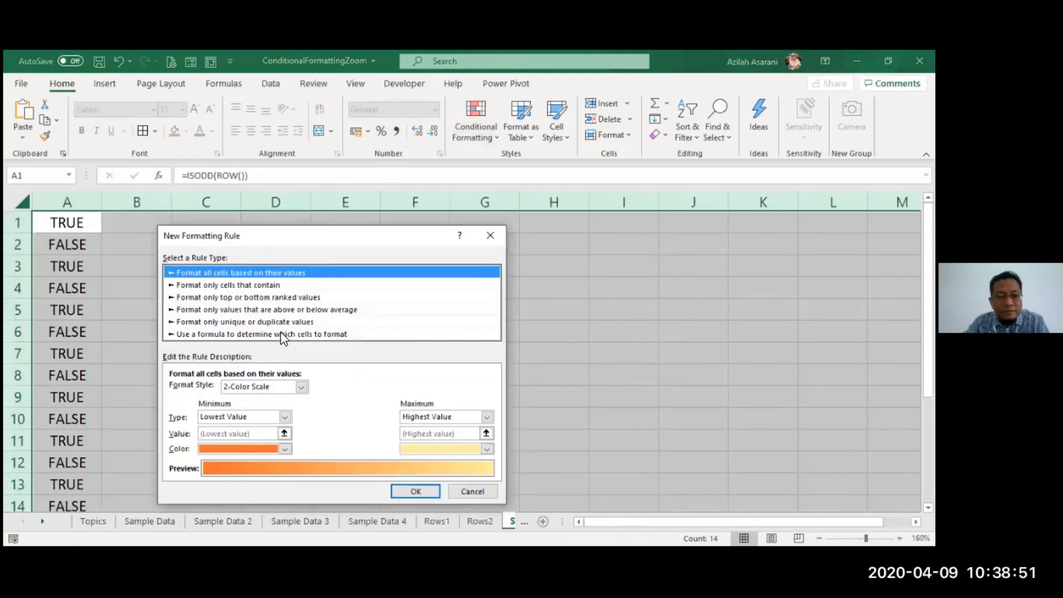
click(283, 335)
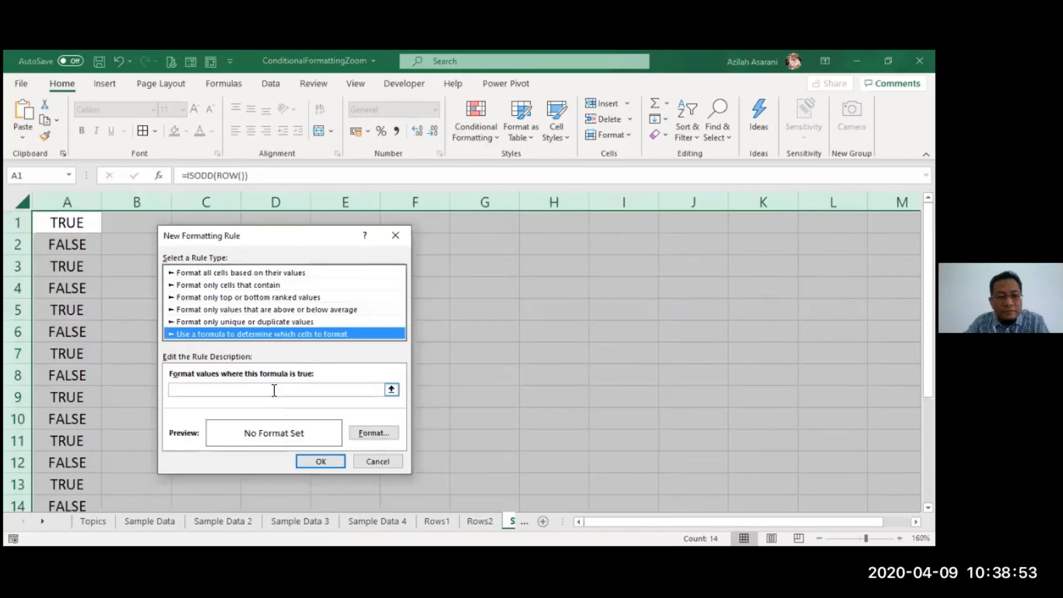
click(275, 390)
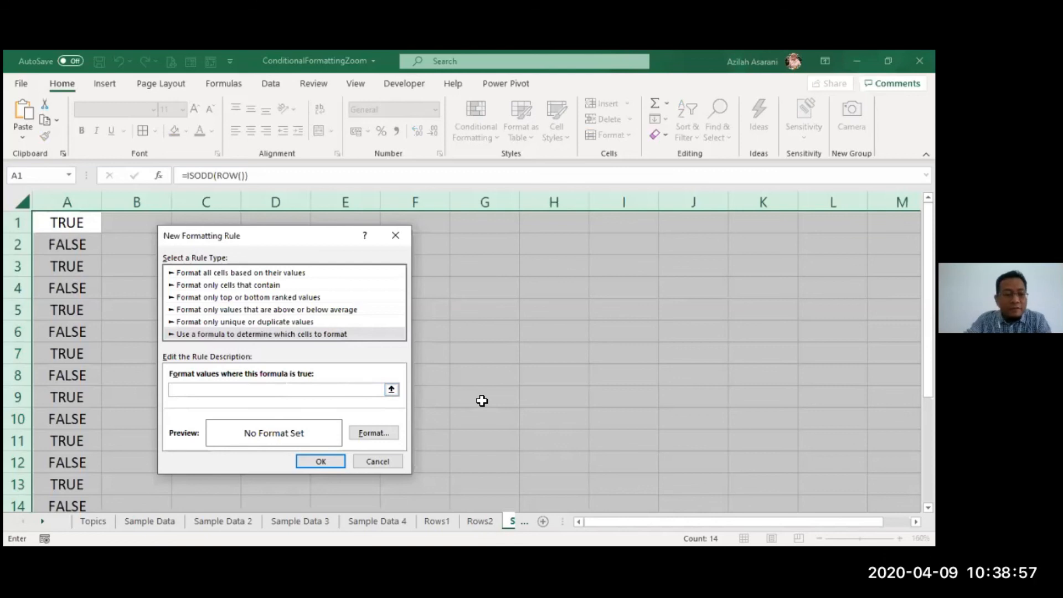
text(=)
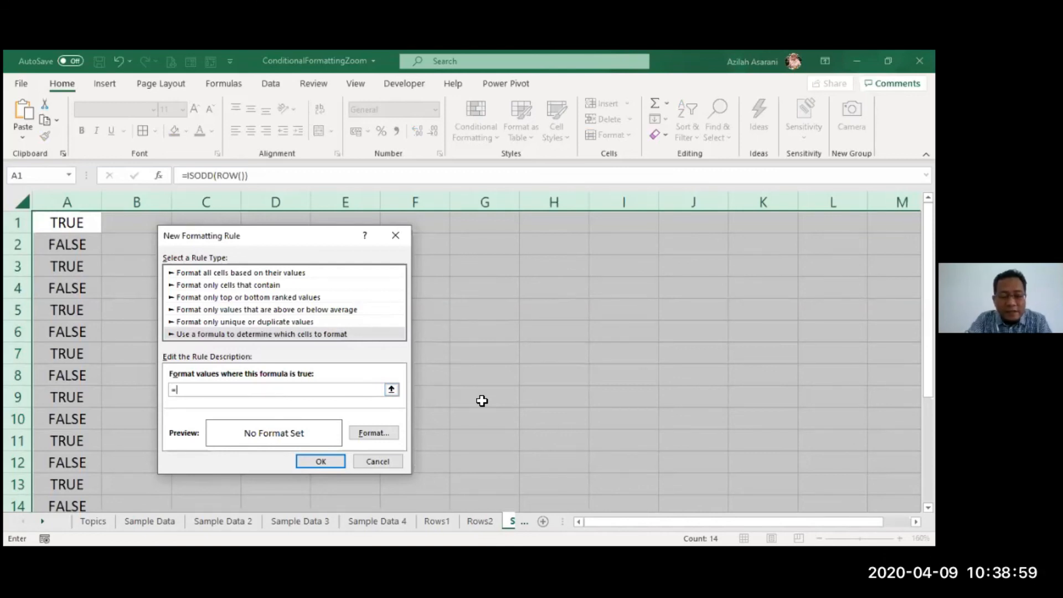
text(isodd(row()))
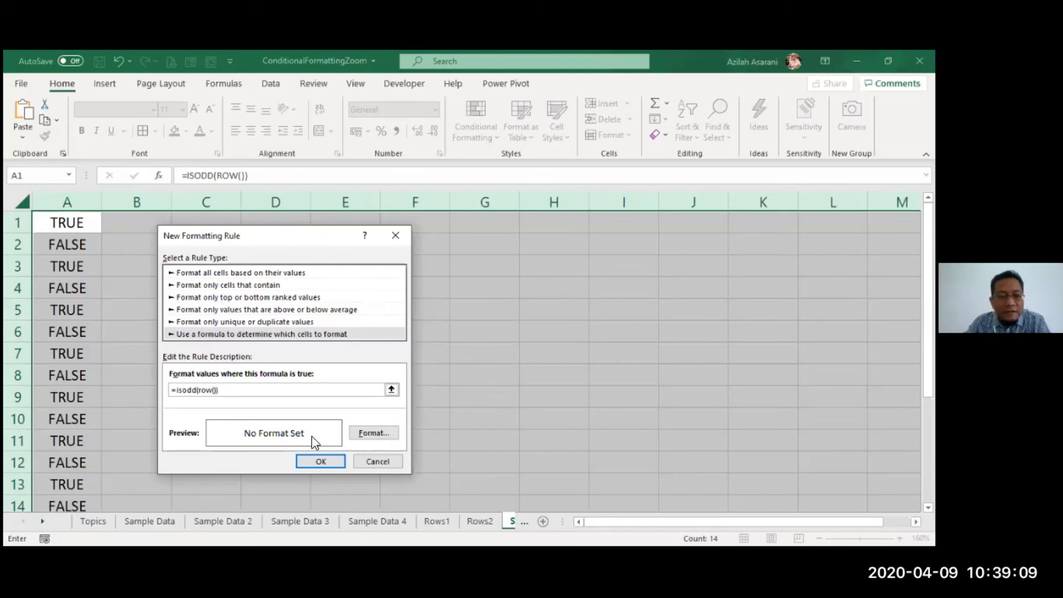
Step: Give the rule an orange fill and apply it to shade odd rows
click(380, 438)
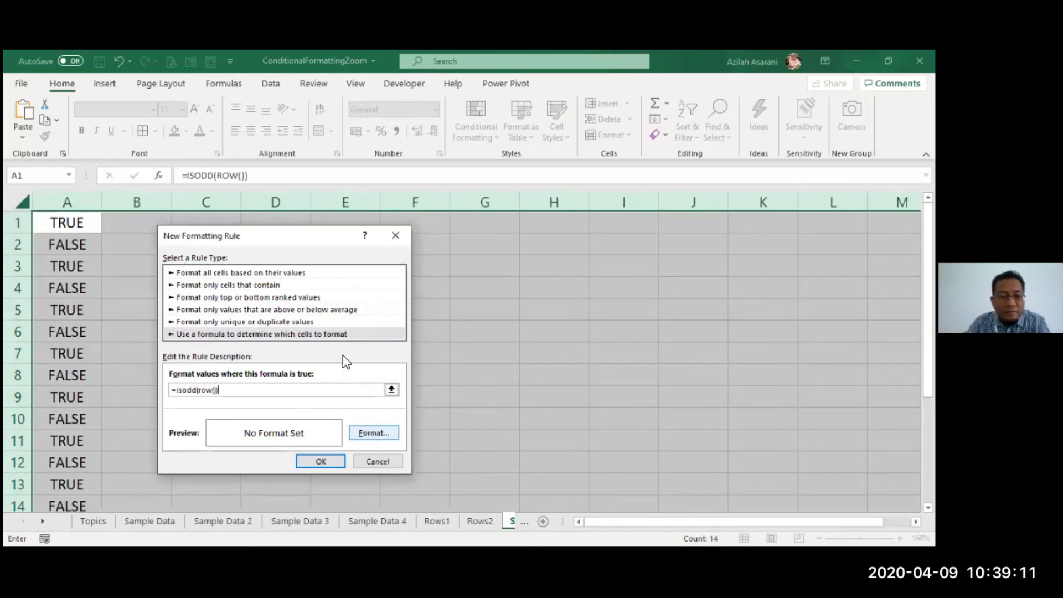
click(396, 269)
click(602, 525)
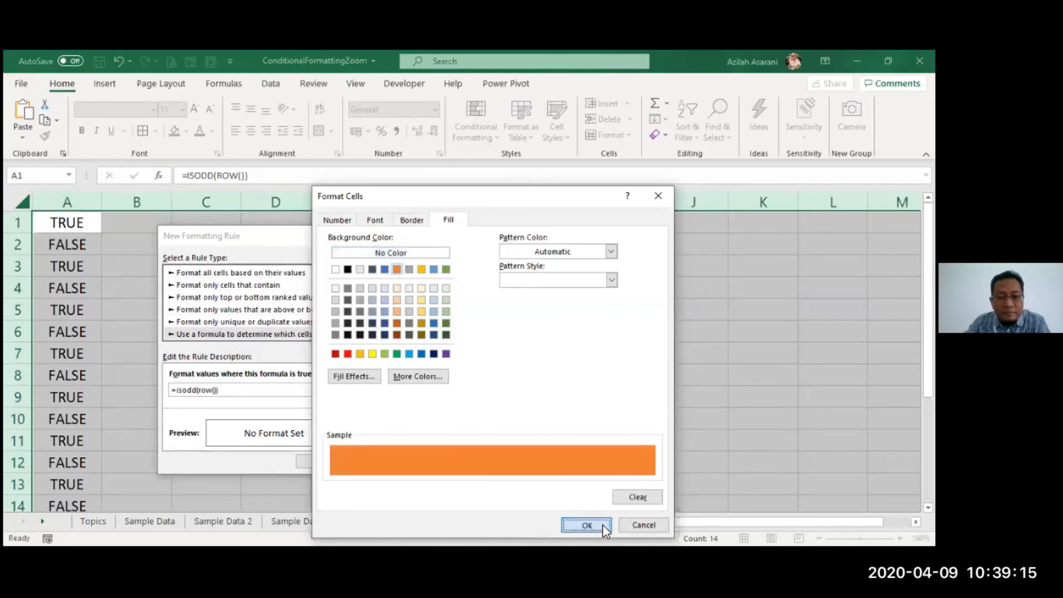
click(338, 461)
click(408, 408)
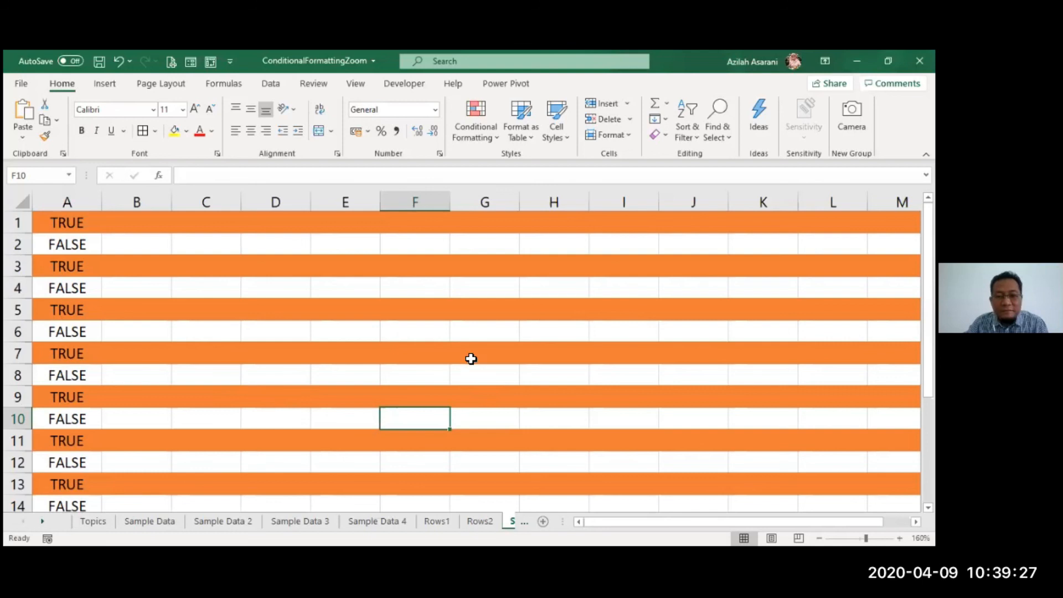
click(487, 129)
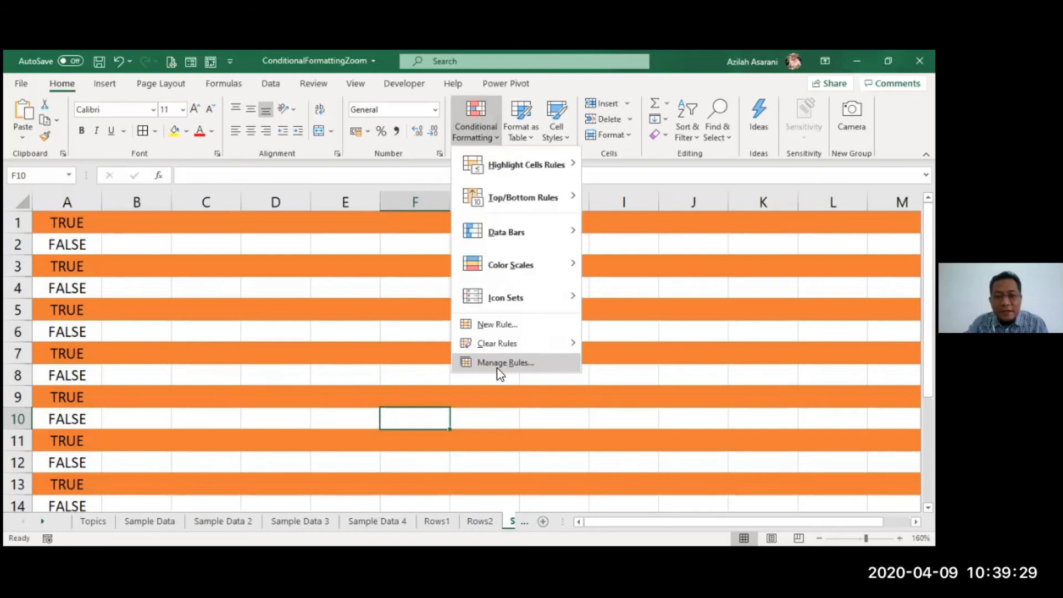
Step: Confirm in Manage Rules that the orange rule applies to =$1:$1048576
click(500, 363)
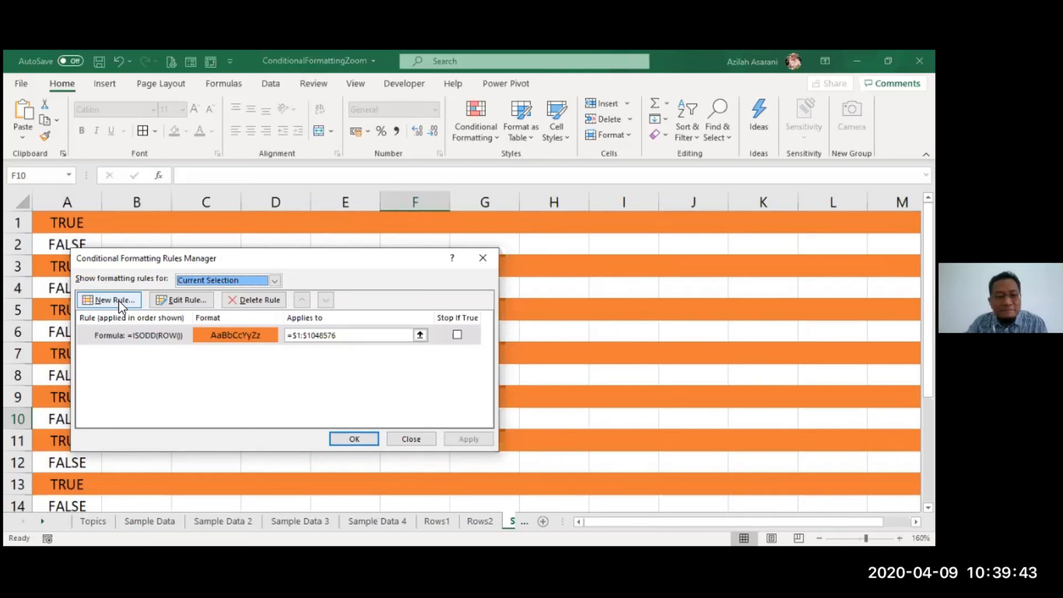
click(326, 335)
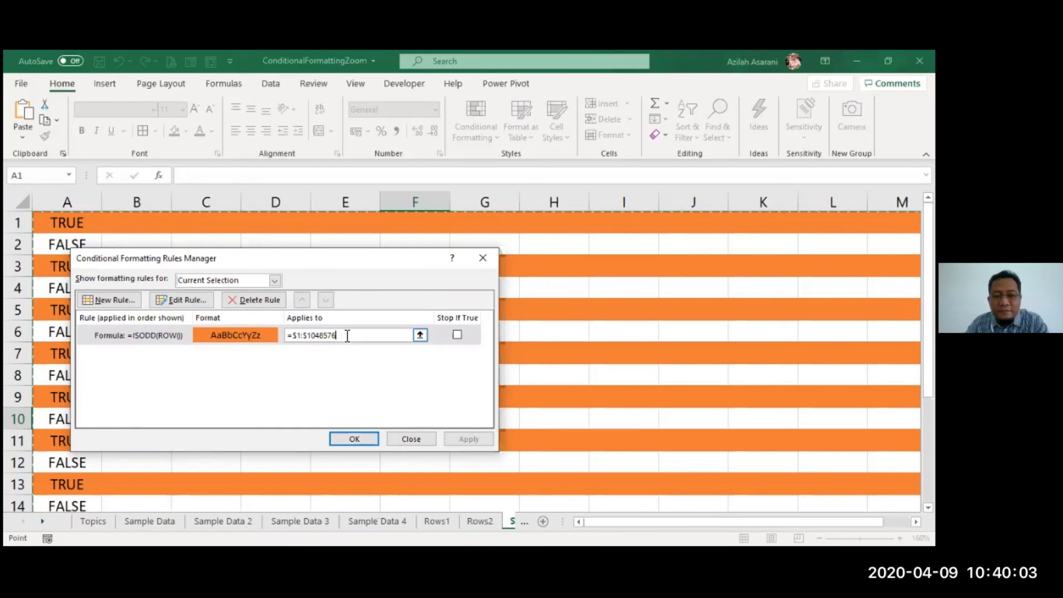
click(353, 440)
click(382, 383)
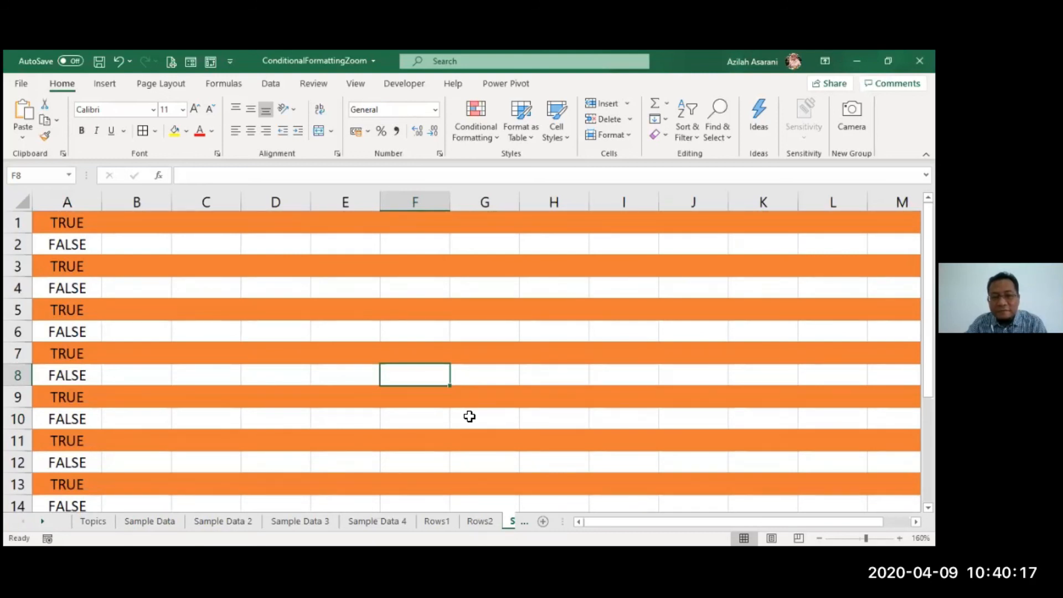
Step: Move through Sample Data and Sample Data 2 to the Sample Data 3 sheet
click(166, 521)
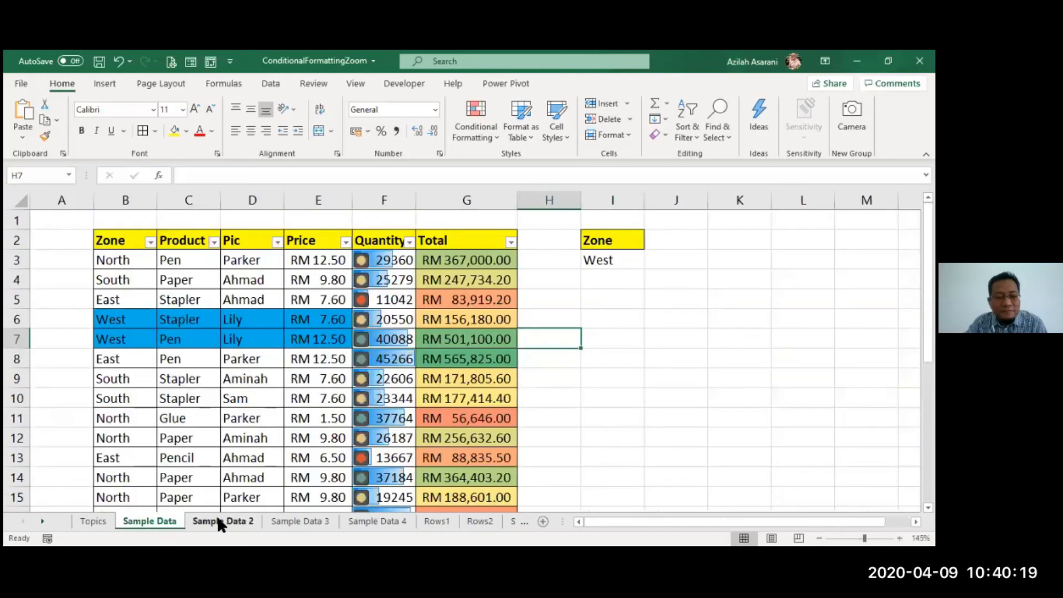
click(219, 521)
click(308, 522)
click(368, 425)
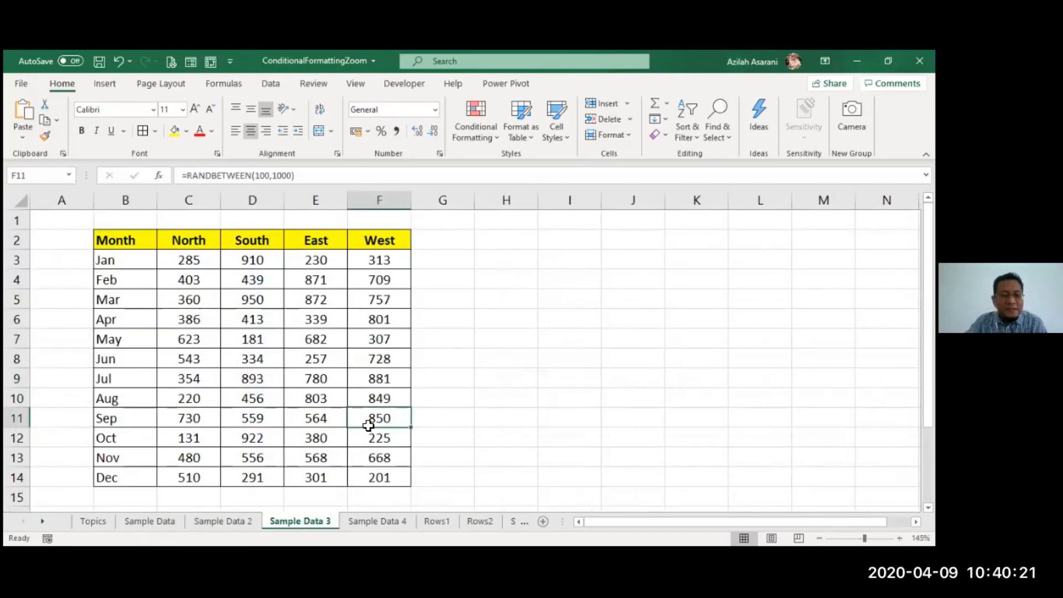